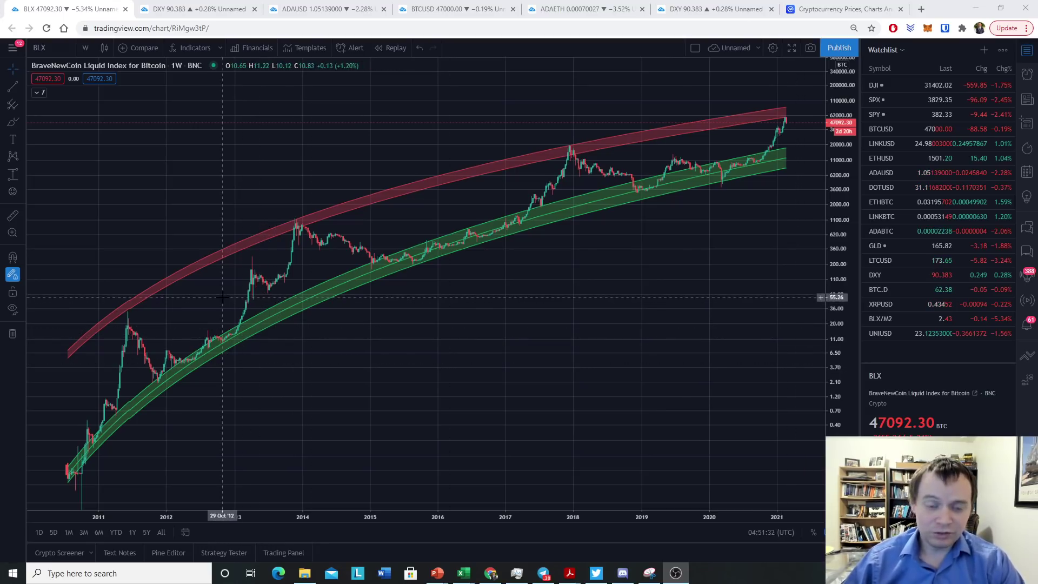
# Step: Circle with the Brush the four price stretches inside the green band: 2010–2011, 2012, 2015–2017 and 2018–2021
pyautogui.click(14, 124)
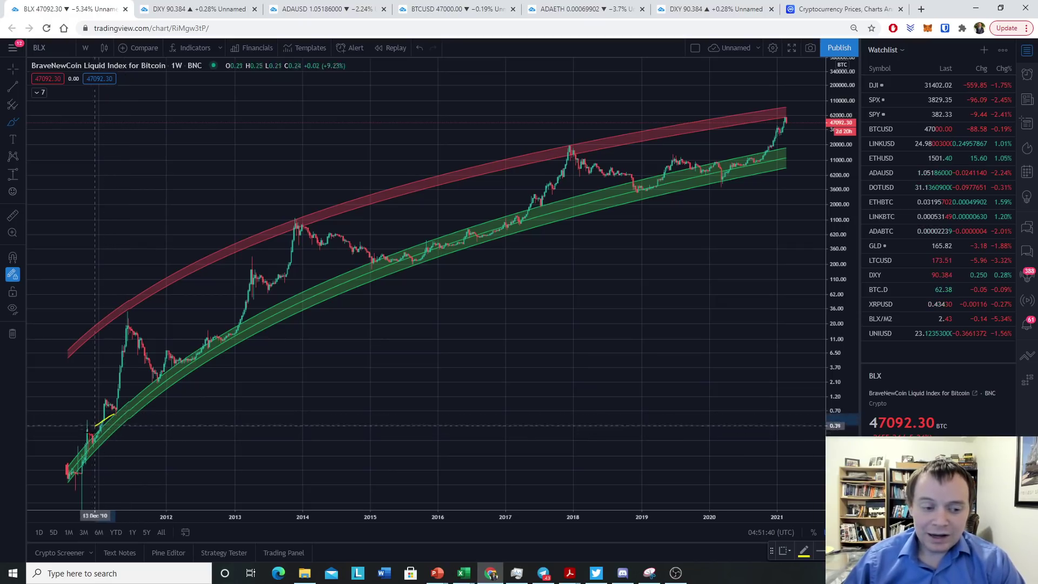
pyautogui.moveTo(108, 417)
pyautogui.mouseDown()
pyautogui.moveTo(68, 482)
pyautogui.moveTo(114, 413)
pyautogui.mouseUp()
pyautogui.moveTo(235, 322)
pyautogui.mouseDown()
pyautogui.moveTo(163, 385)
pyautogui.moveTo(236, 323)
pyautogui.mouseUp()
pyautogui.moveTo(503, 215)
pyautogui.mouseDown()
pyautogui.moveTo(392, 259)
pyautogui.moveTo(498, 243)
pyautogui.moveTo(530, 214)
pyautogui.moveTo(470, 227)
pyautogui.mouseUp()
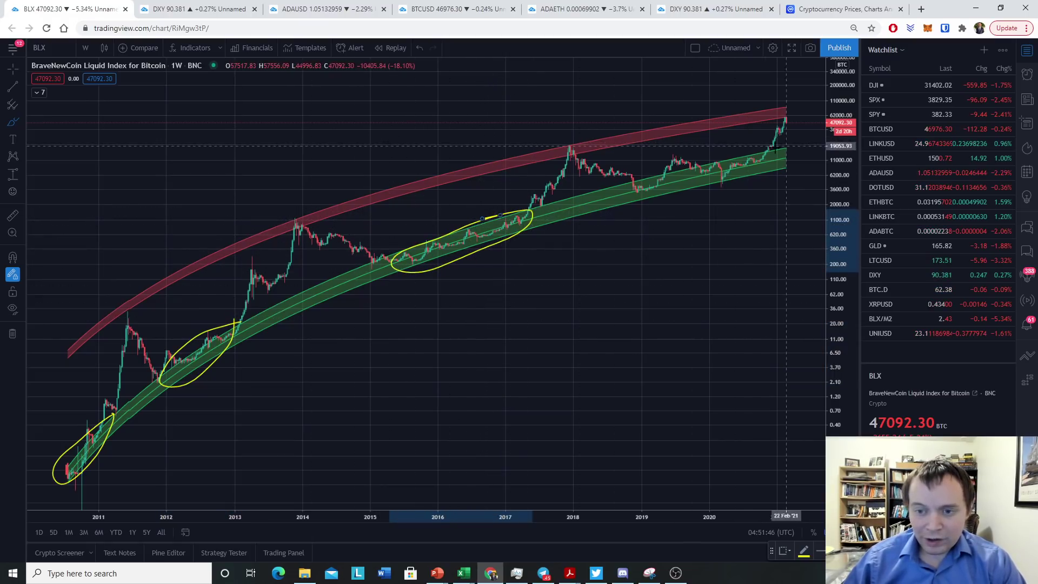
pyautogui.moveTo(784, 145)
pyautogui.mouseDown()
pyautogui.moveTo(624, 184)
pyautogui.moveTo(627, 199)
pyautogui.moveTo(801, 149)
pyautogui.moveTo(778, 147)
pyautogui.mouseUp()
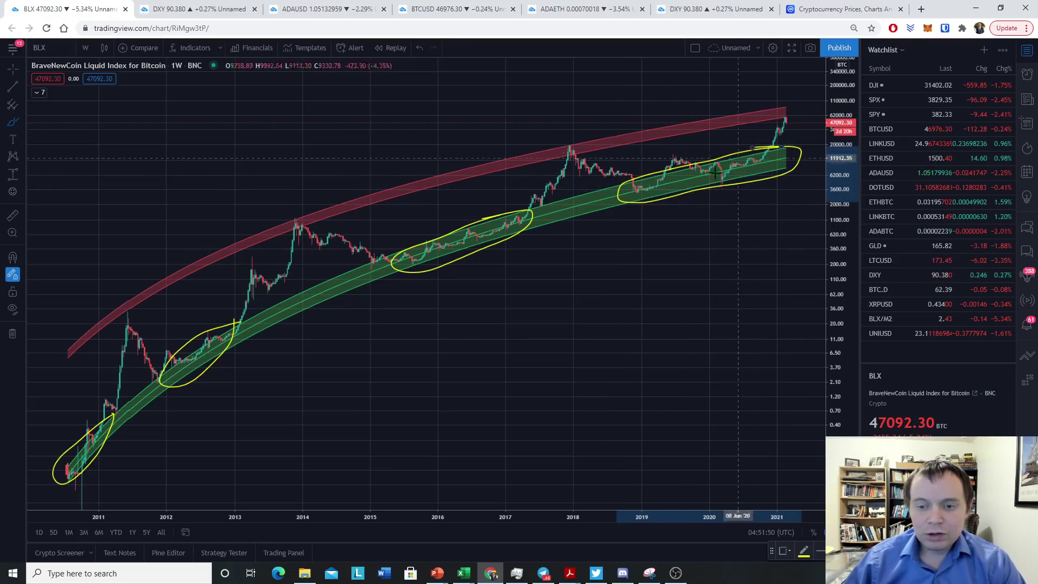
# Step: Remove the existing drawings and circle the 2011, 2013 and 2017 price peaks at the red band with the Brush
pyautogui.rightClick(571, 279)
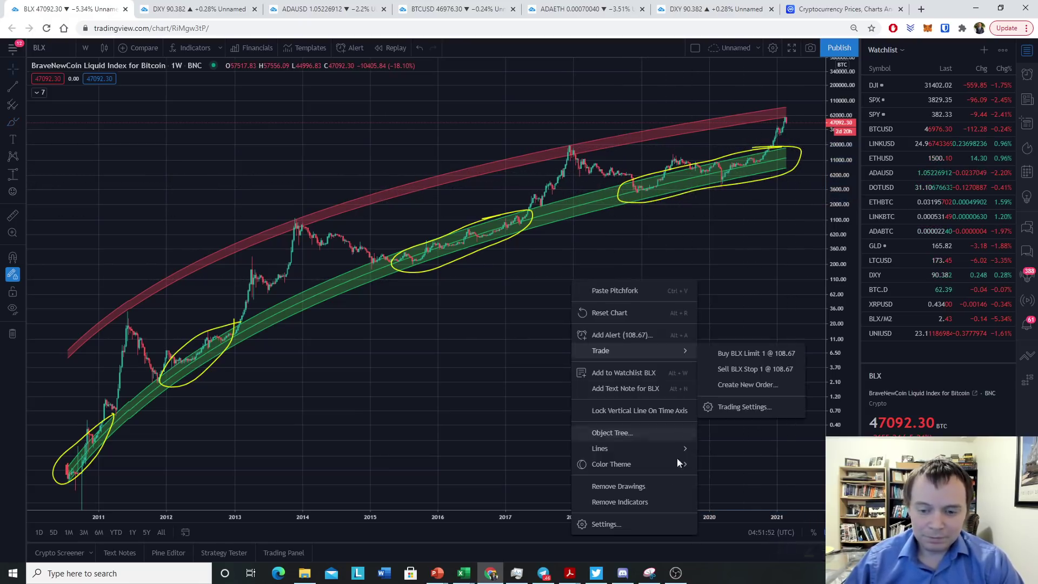
pyautogui.click(637, 479)
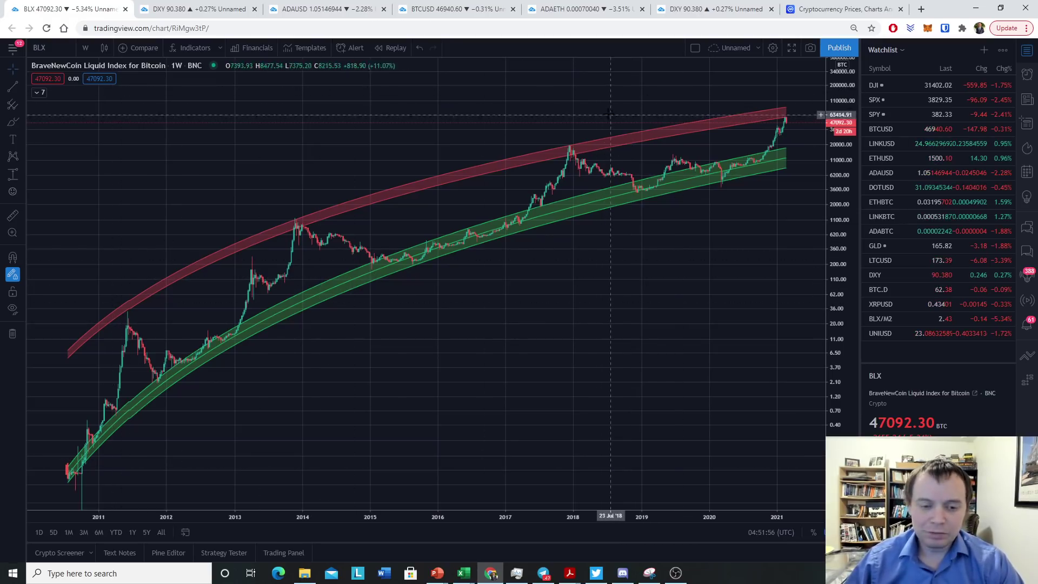
pyautogui.click(8, 126)
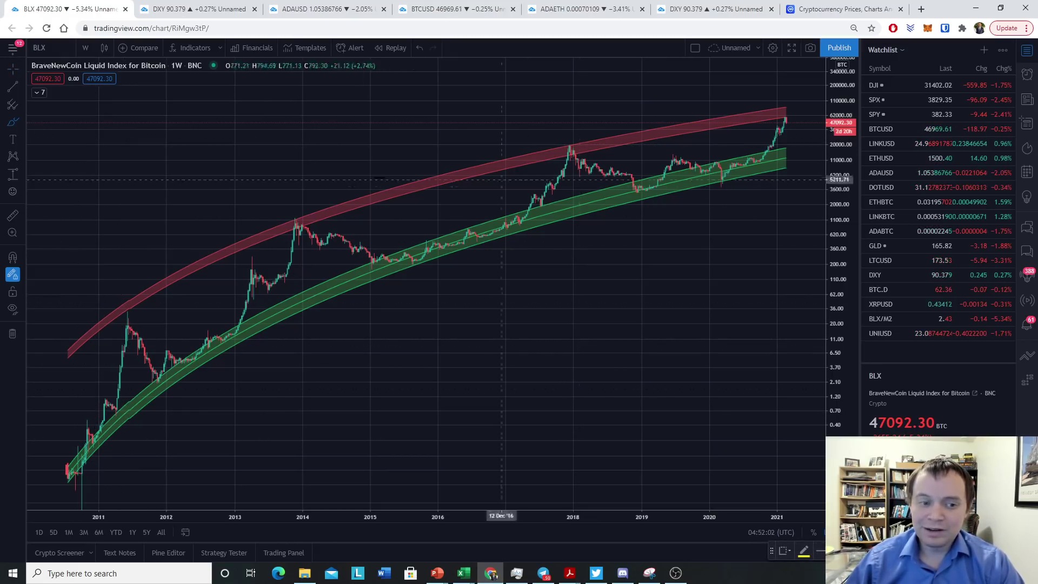
pyautogui.click(127, 311)
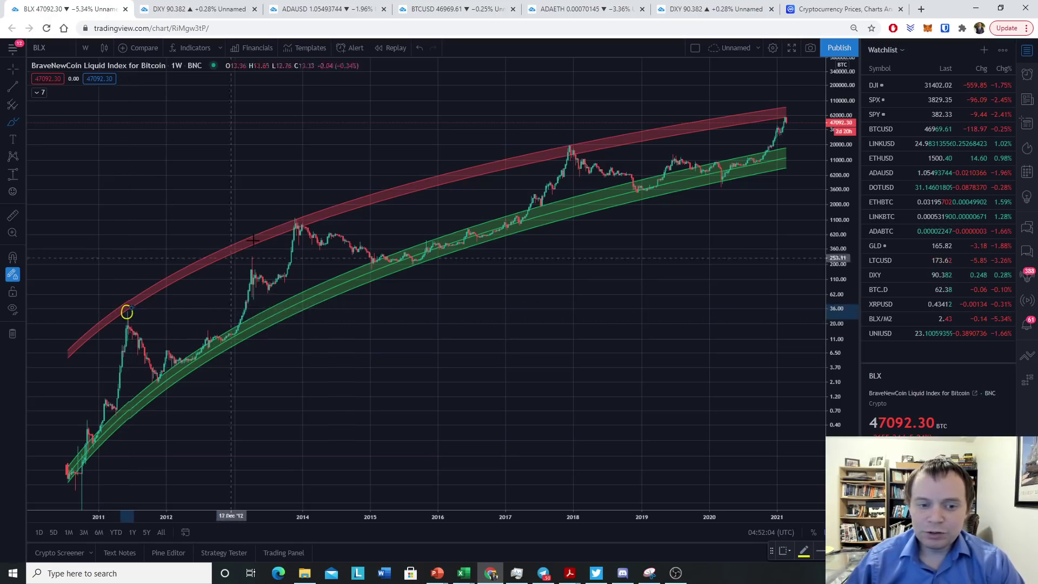
pyautogui.click(292, 230)
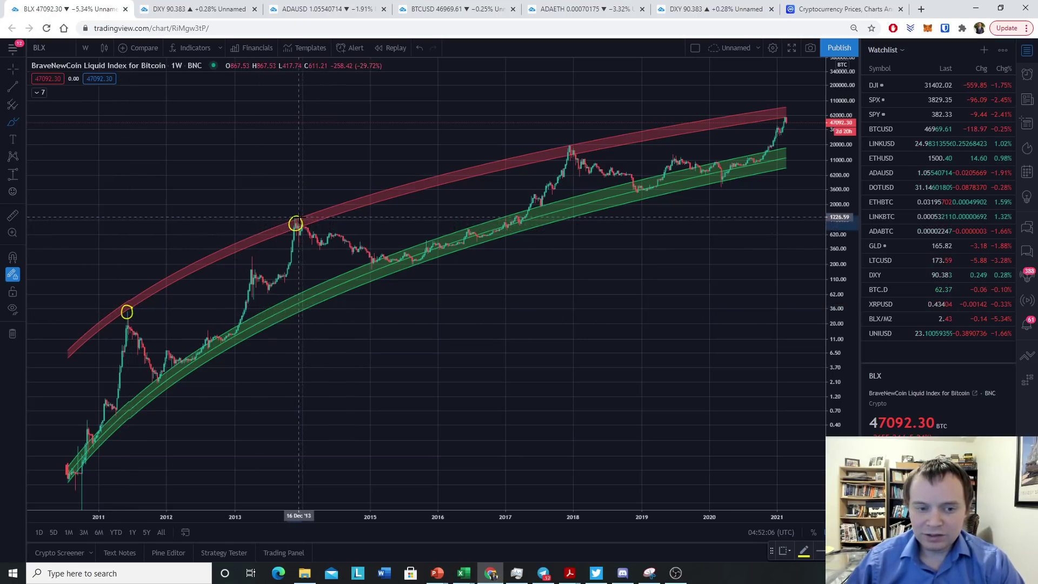
pyautogui.moveTo(569, 144); pyautogui.dragTo(564, 146)
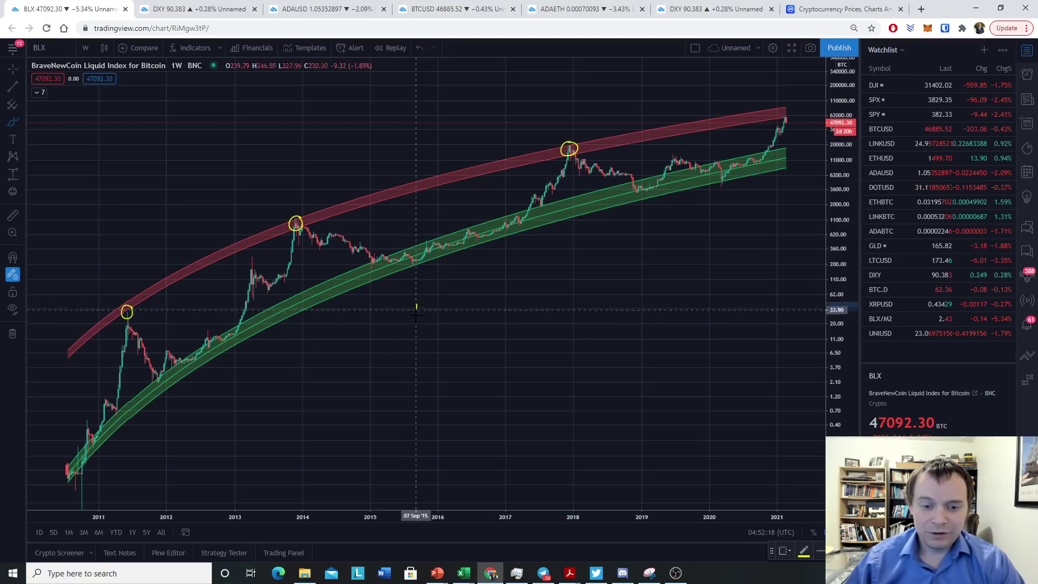
# Step: Handwrite the formula y = 10^(a ln(x) − b) below the green band and draw a box around it
pyautogui.moveTo(416, 307)
pyautogui.mouseDown()
pyautogui.moveTo(426, 305)
pyautogui.moveTo(425, 339)
pyautogui.moveTo(456, 318)
pyautogui.mouseUp()
pyautogui.moveTo(445, 313)
pyautogui.mouseDown()
pyautogui.moveTo(478, 320)
pyautogui.moveTo(485, 294)
pyautogui.moveTo(507, 296)
pyautogui.moveTo(519, 270)
pyautogui.moveTo(523, 293)
pyautogui.moveTo(547, 276)
pyautogui.moveTo(550, 290)
pyautogui.moveTo(571, 292)
pyautogui.mouseUp()
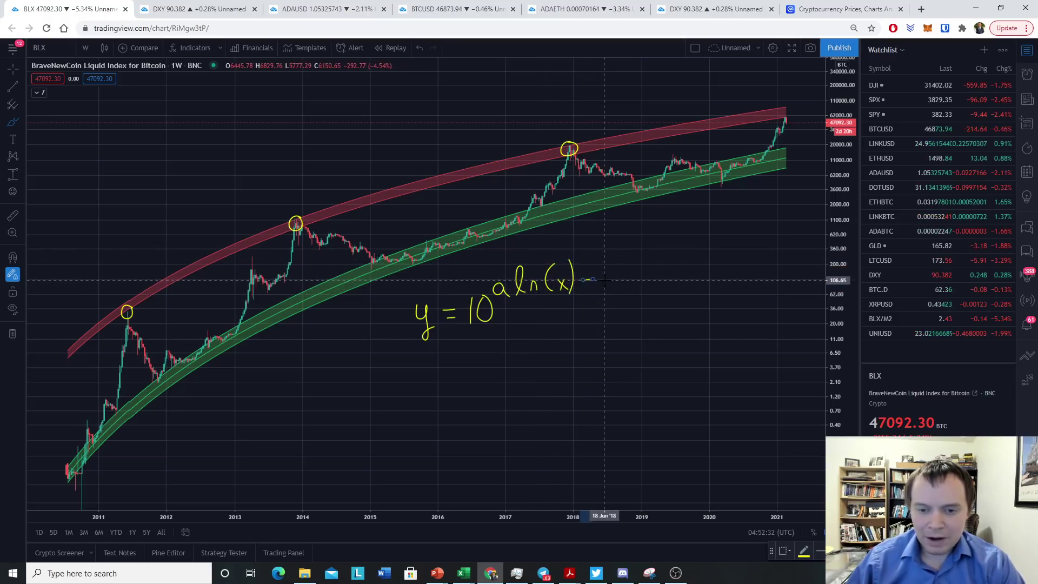
pyautogui.moveTo(606, 262); pyautogui.dragTo(607, 287)
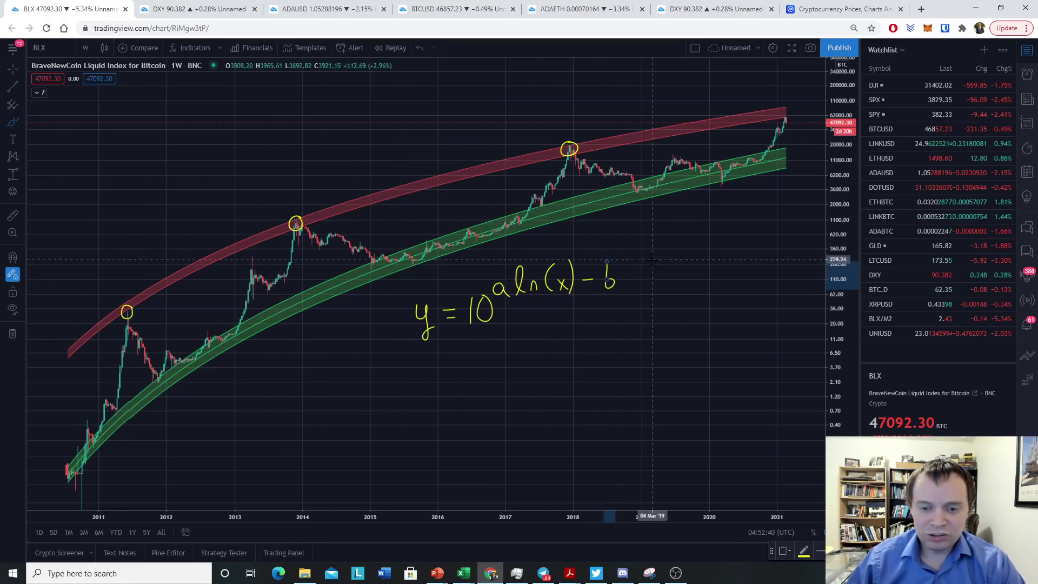
pyautogui.moveTo(639, 323)
pyautogui.mouseDown()
pyautogui.moveTo(638, 274)
pyautogui.moveTo(407, 272)
pyautogui.moveTo(412, 370)
pyautogui.moveTo(651, 331)
pyautogui.moveTo(634, 307)
pyautogui.mouseUp()
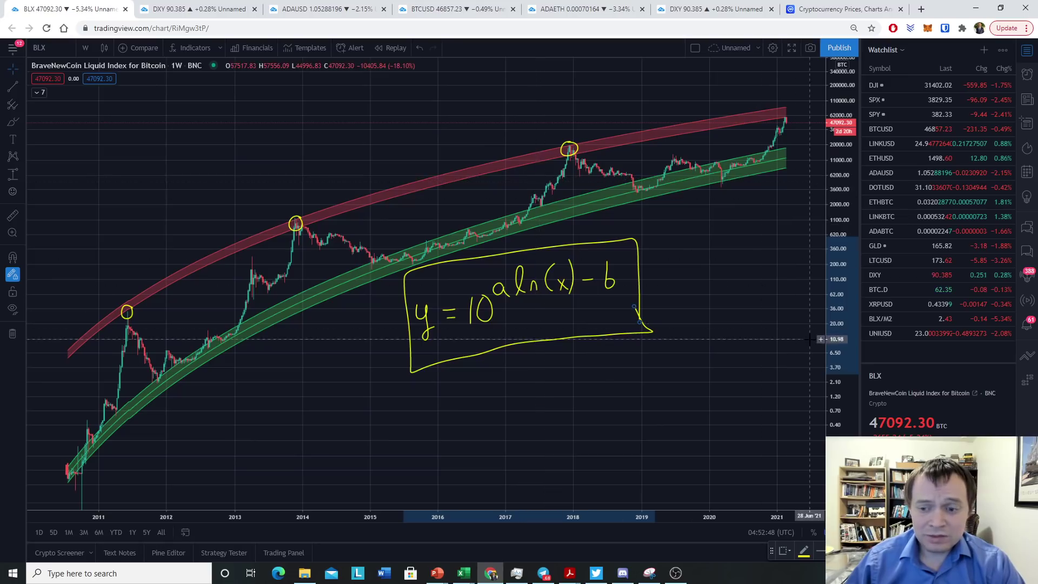
# Step: Examine up close how the 2017, 2011 and 2013 peaks and the latest 2021 price sit against the red band
pyautogui.scroll(5, 655, 207)
pyautogui.moveTo(655, 207); pyautogui.dragTo(776, 345)
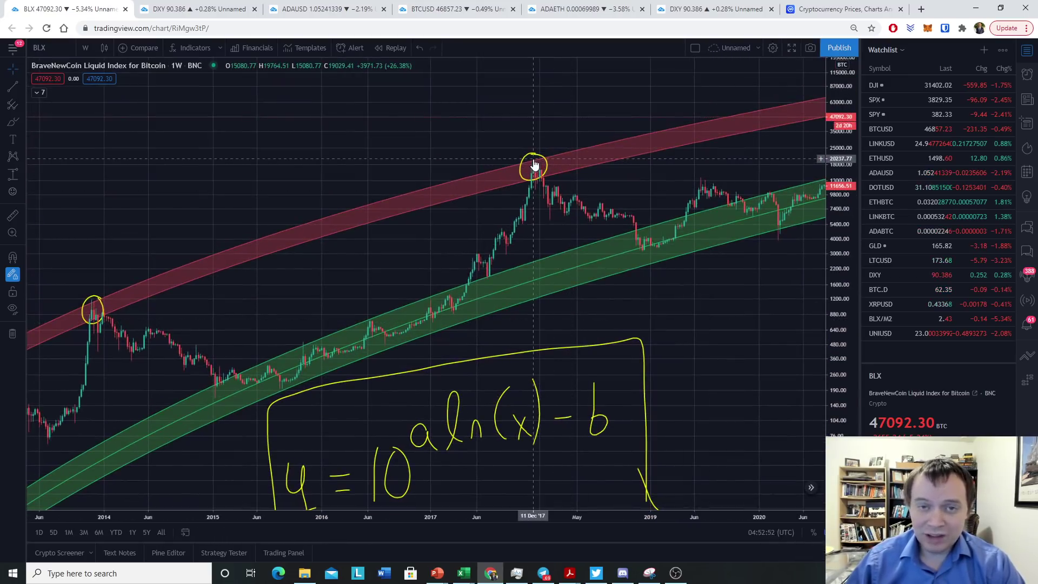
pyautogui.moveTo(534, 164); pyautogui.dragTo(659, 96)
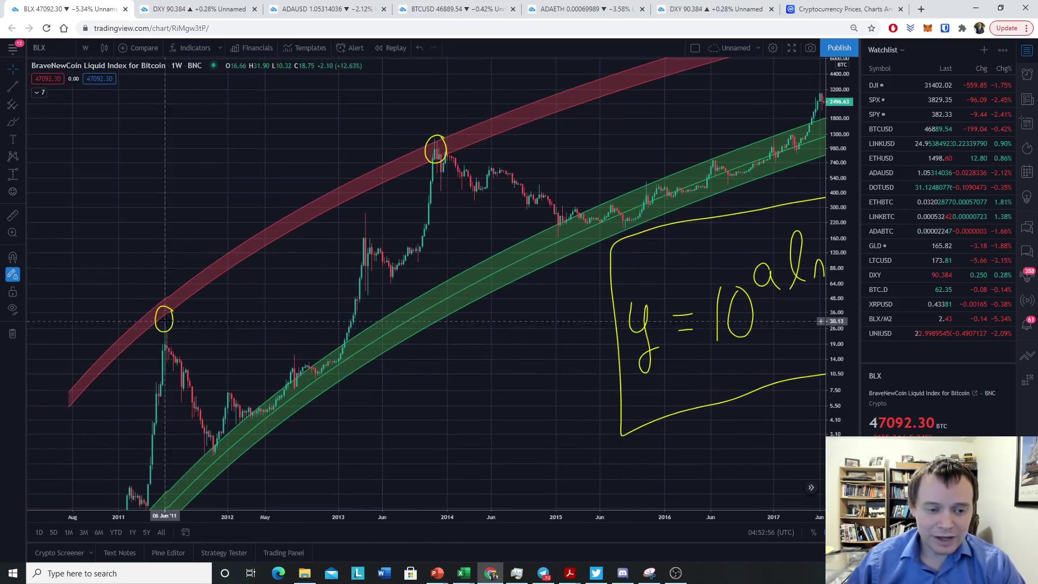
pyautogui.moveTo(227, 321); pyautogui.dragTo(455, 238)
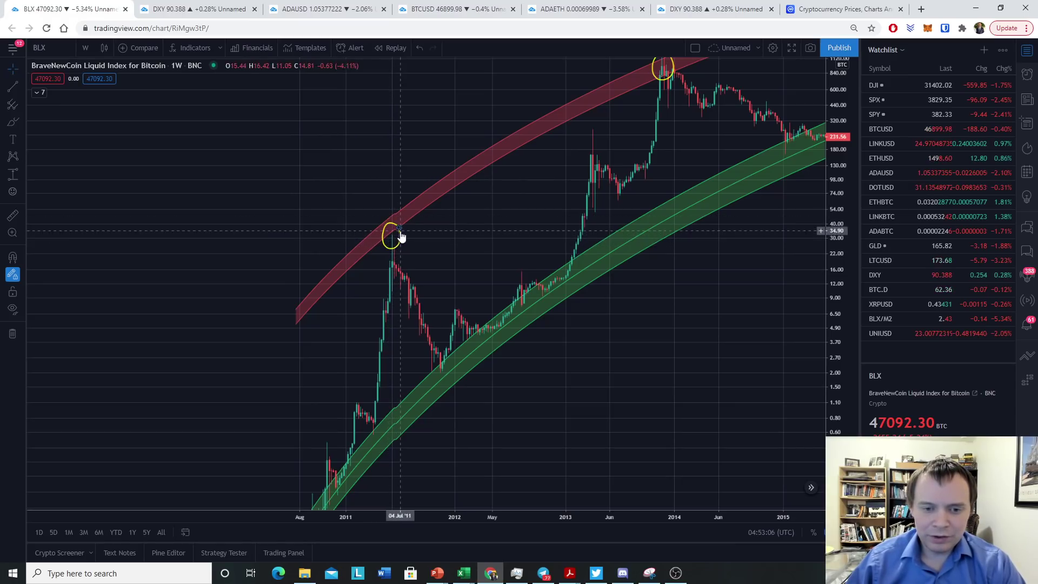
pyautogui.moveTo(474, 197)
pyautogui.mouseDown()
pyautogui.moveTo(270, 281)
pyautogui.moveTo(238, 271)
pyautogui.mouseUp()
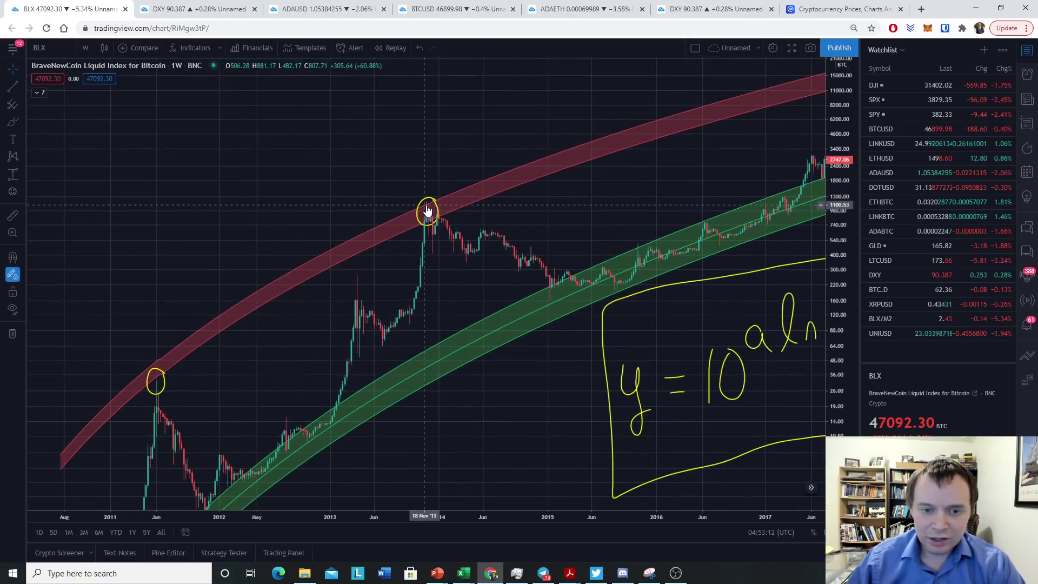
pyautogui.scroll(3, 430, 211)
pyautogui.scroll(3, 782, 206)
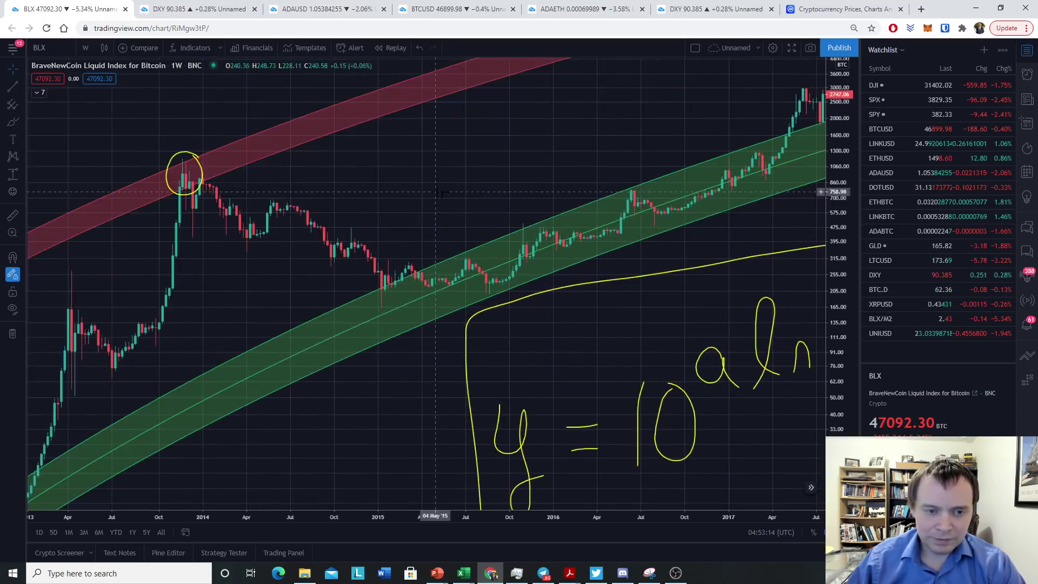
pyautogui.moveTo(179, 179); pyautogui.dragTo(366, 178)
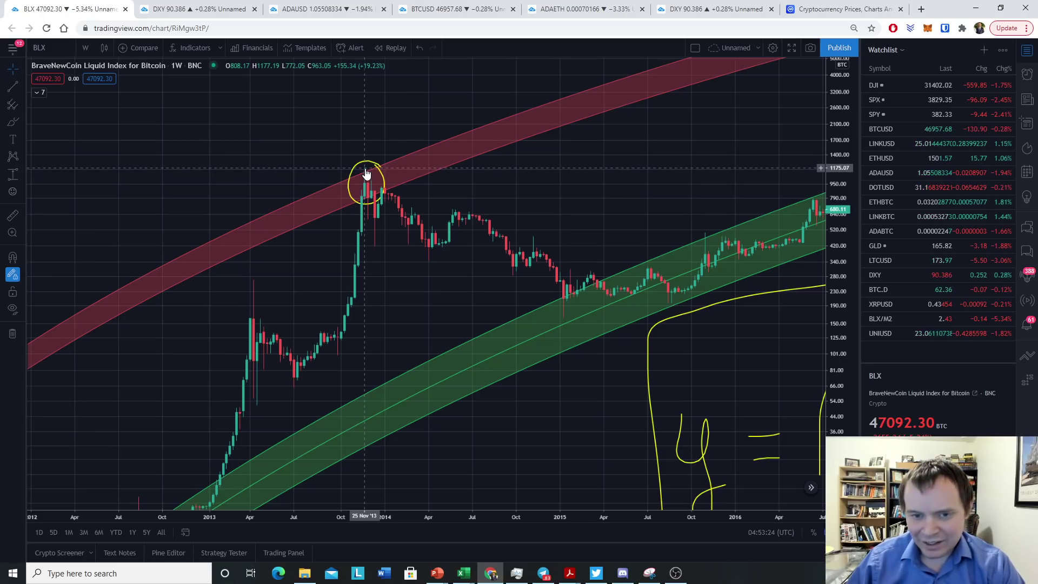
pyautogui.moveTo(632, 167); pyautogui.dragTo(101, 373)
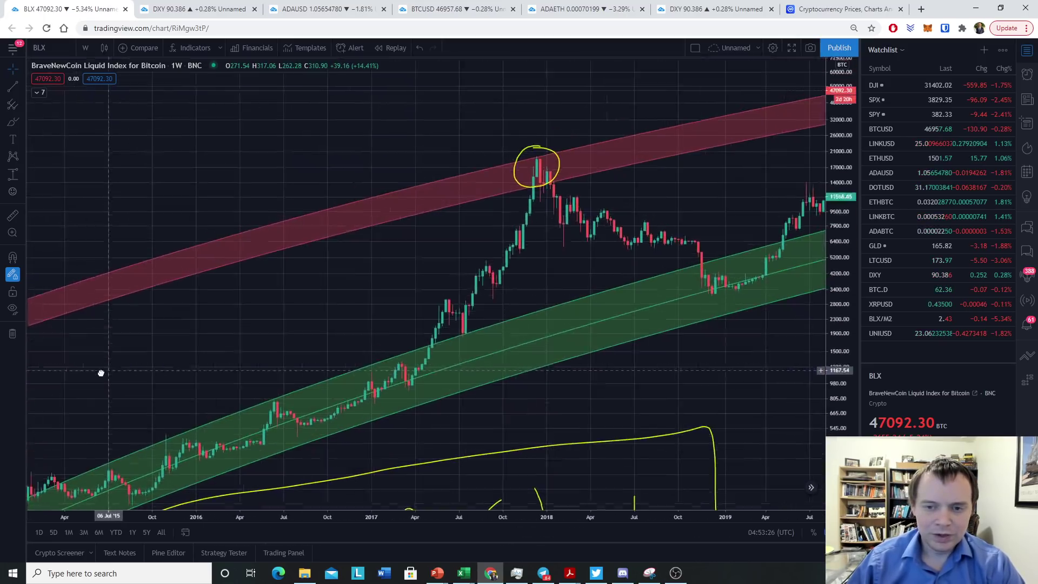
pyautogui.moveTo(544, 193); pyautogui.dragTo(447, 214)
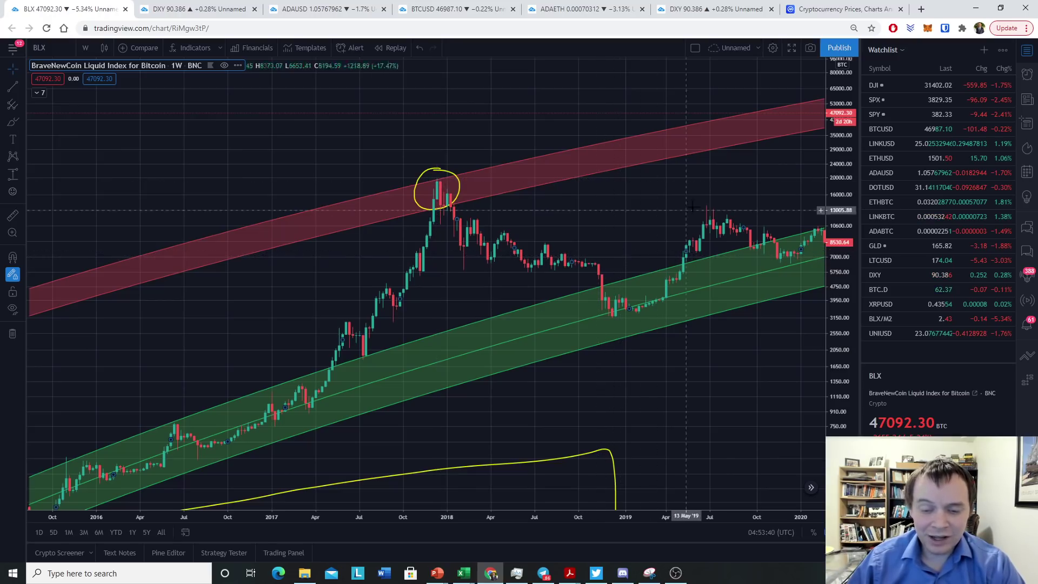
pyautogui.hscroll(10, 598, 255)
pyautogui.hscroll(-3, 790, 335)
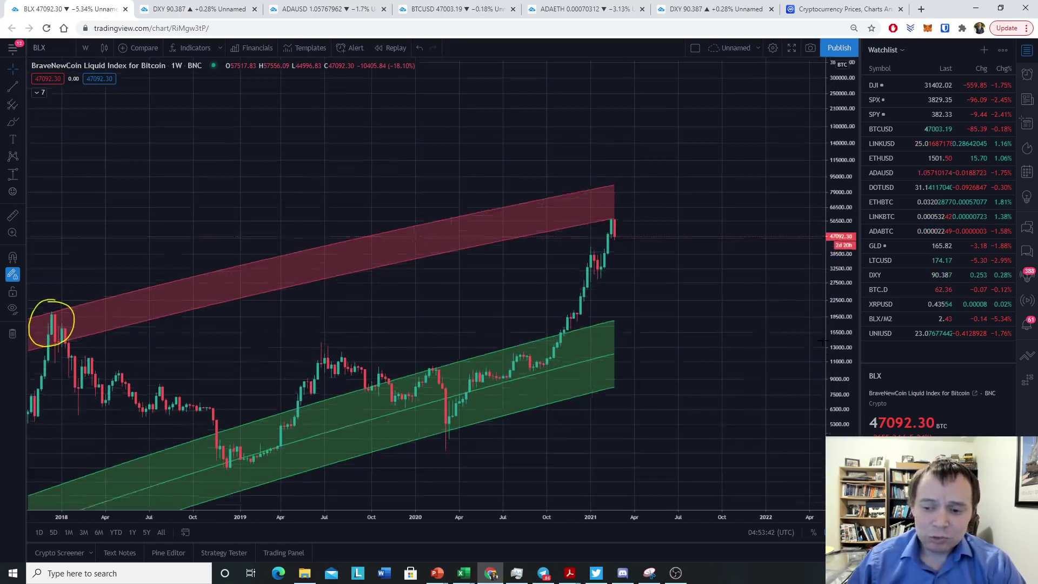
# Step: Expand the collapsed indicator legend and circle the red band's upper edge at its 2021 end
pyautogui.click(40, 93)
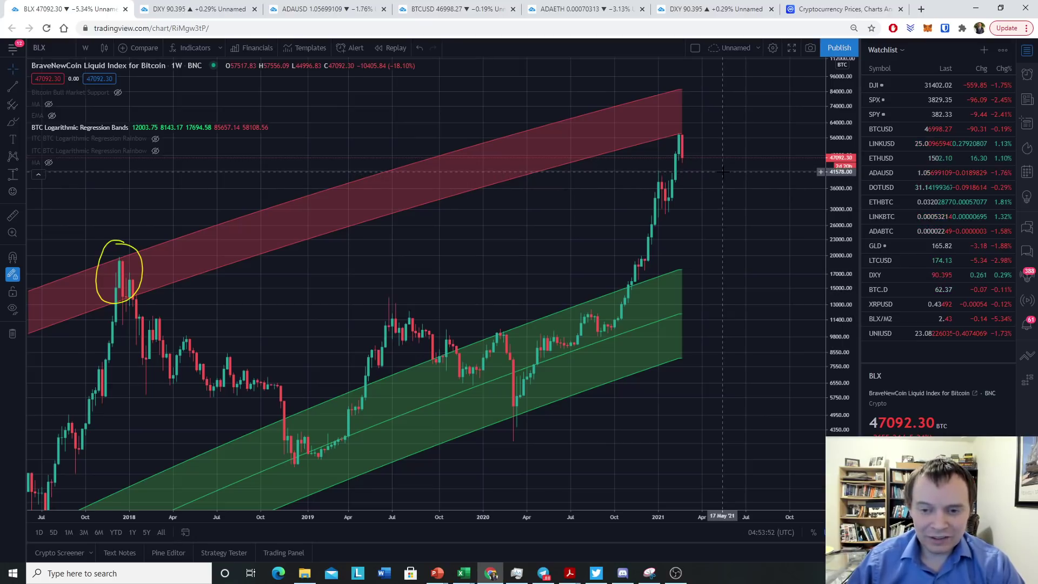
pyautogui.click(22, 69)
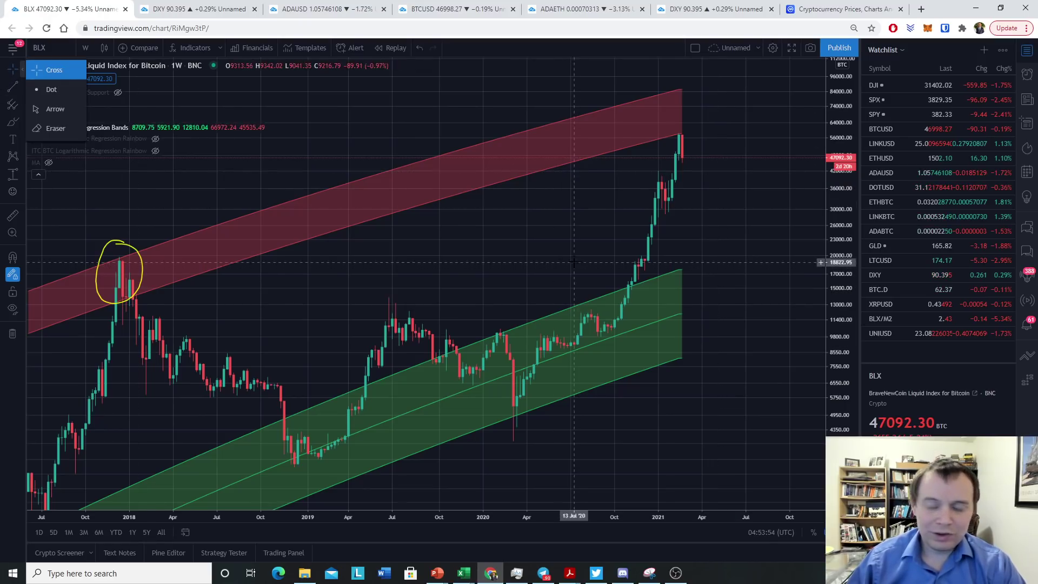
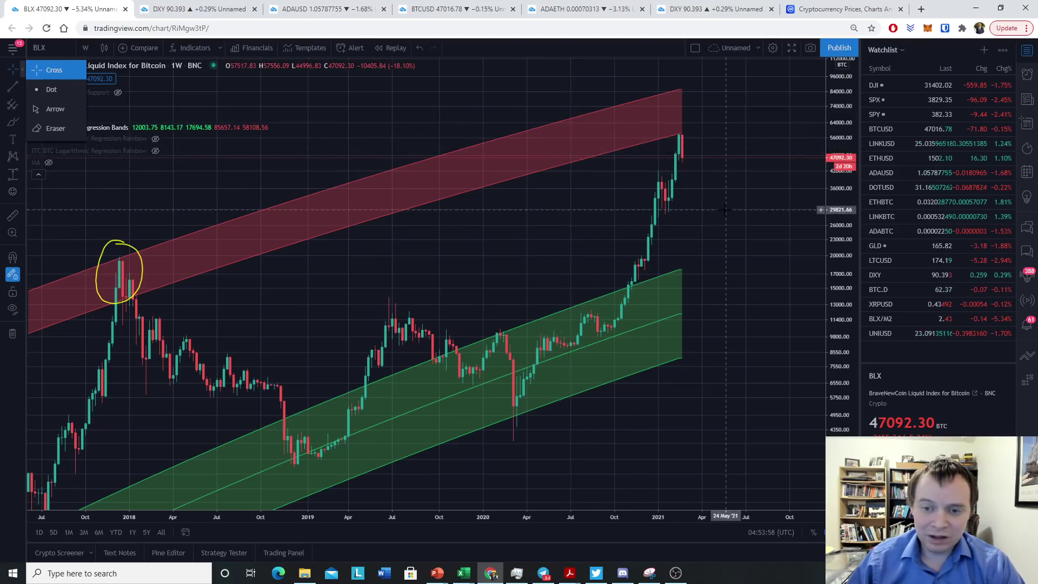
pyautogui.scroll(-2, 594, 138)
pyautogui.moveTo(594, 138)
pyautogui.mouseDown()
pyautogui.moveTo(666, 301)
pyautogui.moveTo(539, 317)
pyautogui.mouseUp()
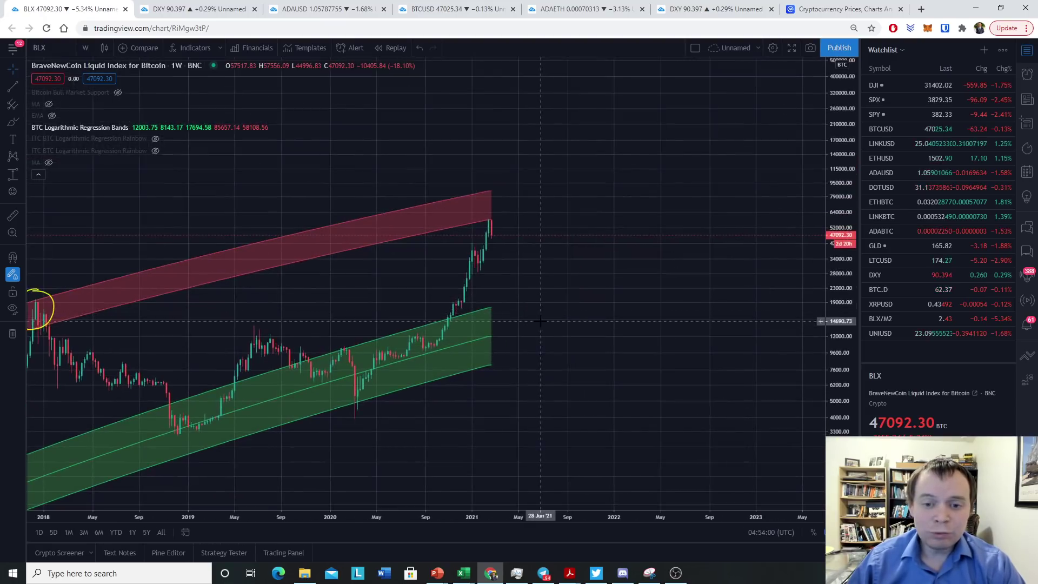
pyautogui.click(13, 123)
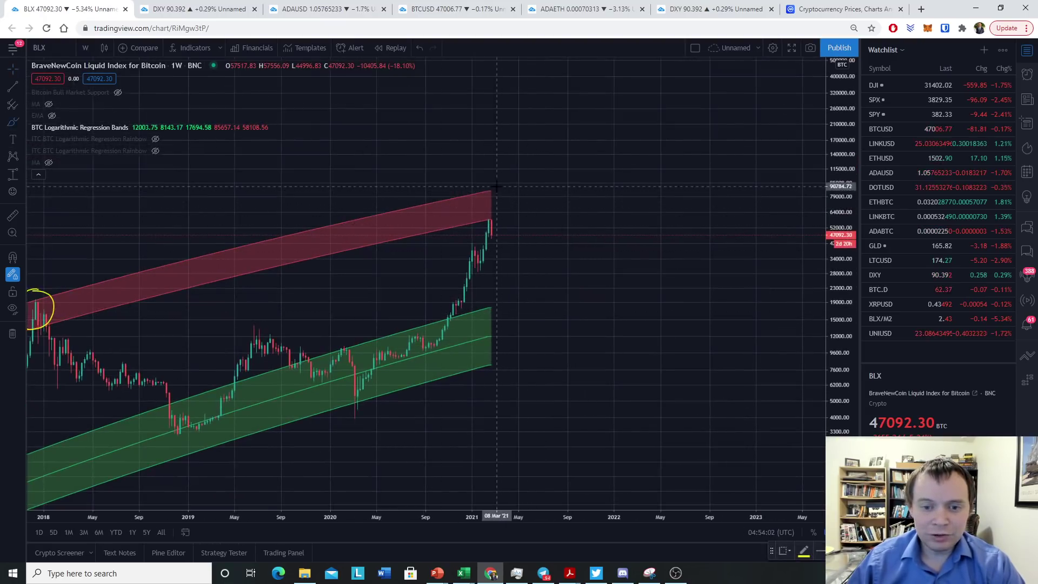
pyautogui.moveTo(489, 185)
pyautogui.mouseDown()
pyautogui.moveTo(500, 190)
pyautogui.moveTo(485, 190)
pyautogui.mouseUp()
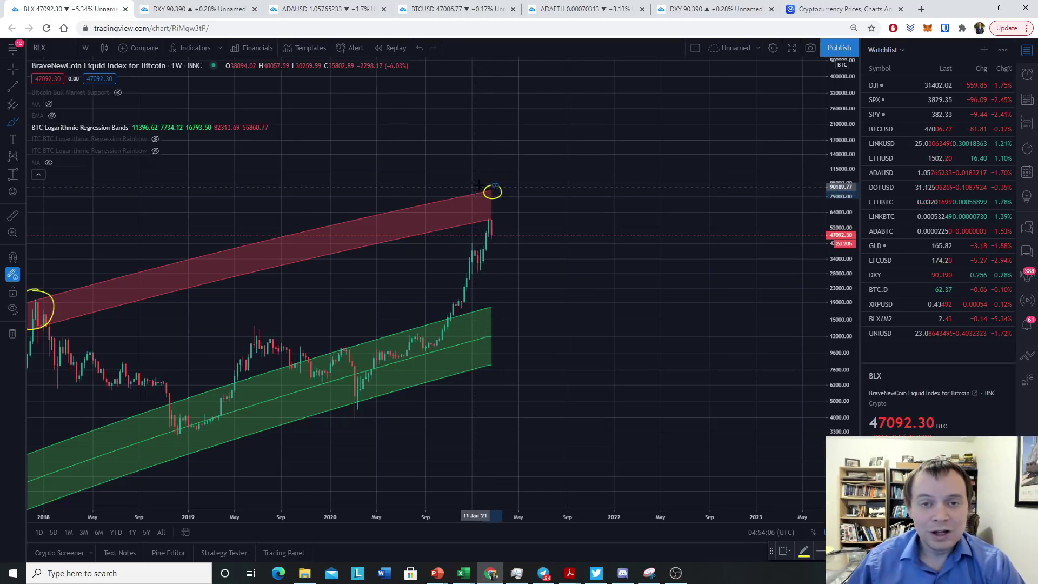
# Step: Remove all drawings and sketch a rising price path from the December 2018 low to the red band in June 2019
pyautogui.rightClick(562, 179)
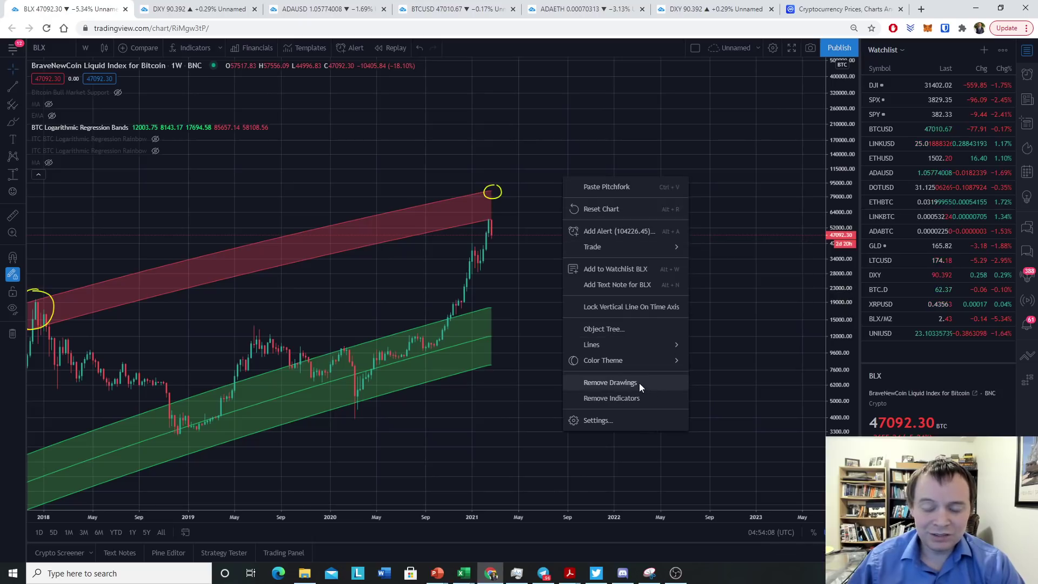
pyautogui.click(610, 383)
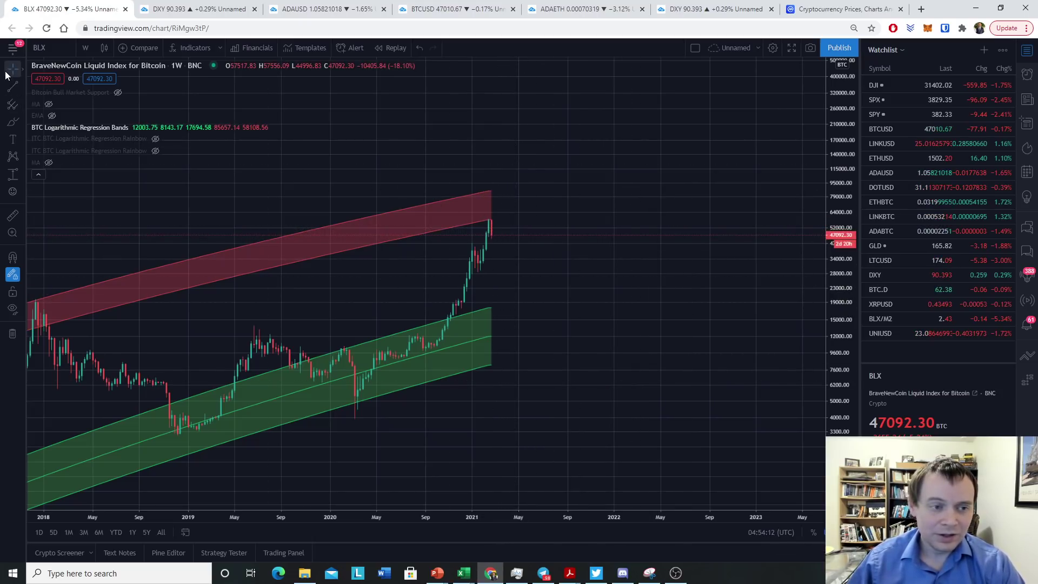
pyautogui.moveTo(319, 254); pyautogui.dragTo(459, 239)
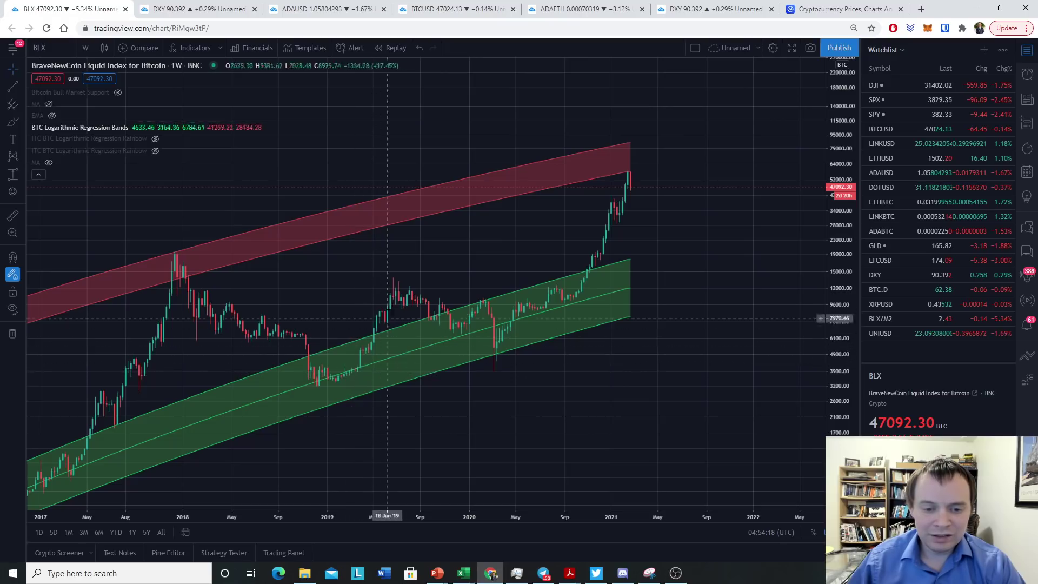
pyautogui.click(12, 122)
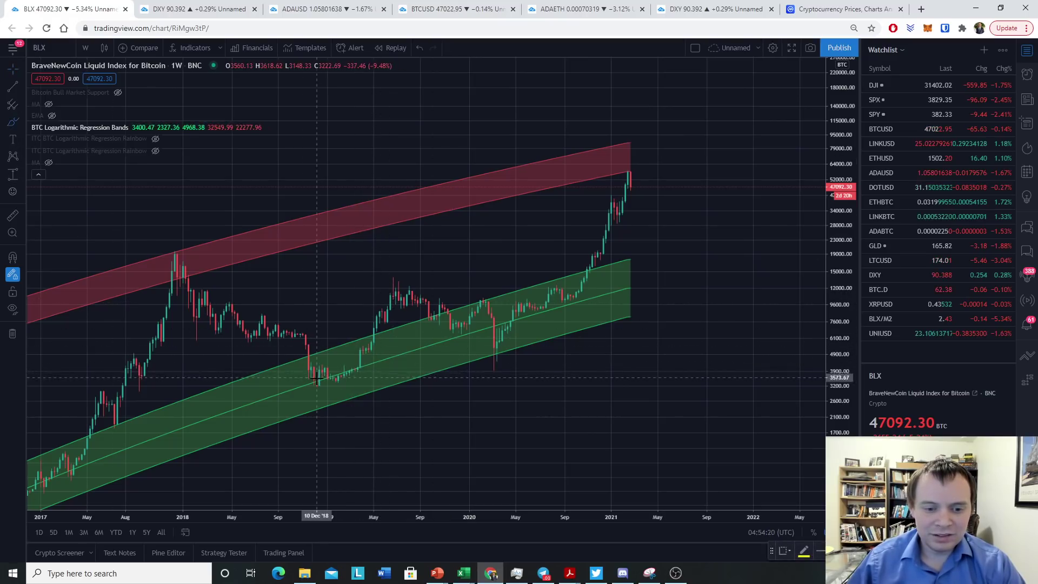
pyautogui.moveTo(318, 384)
pyautogui.mouseDown()
pyautogui.moveTo(348, 297)
pyautogui.moveTo(387, 230)
pyautogui.mouseUp()
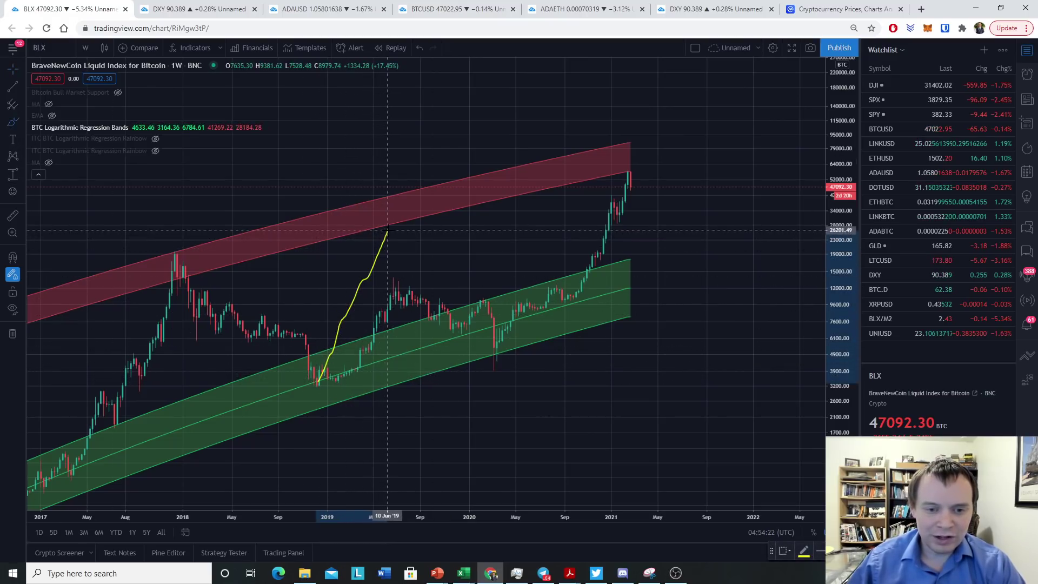
# Step: Remove the sketched price path and show a wider time range of the chart
pyautogui.rightClick(461, 234)
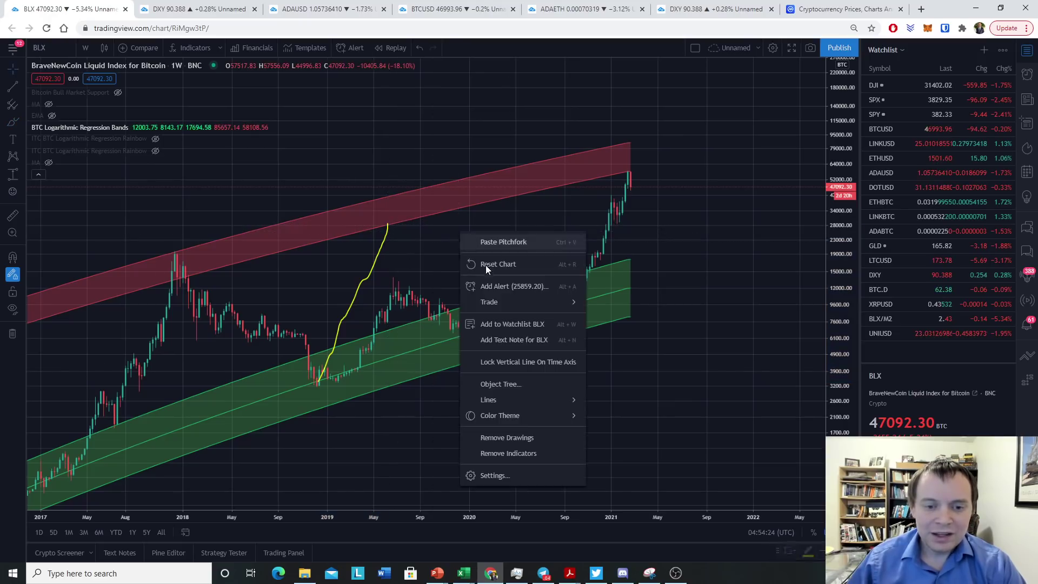
pyautogui.click(506, 438)
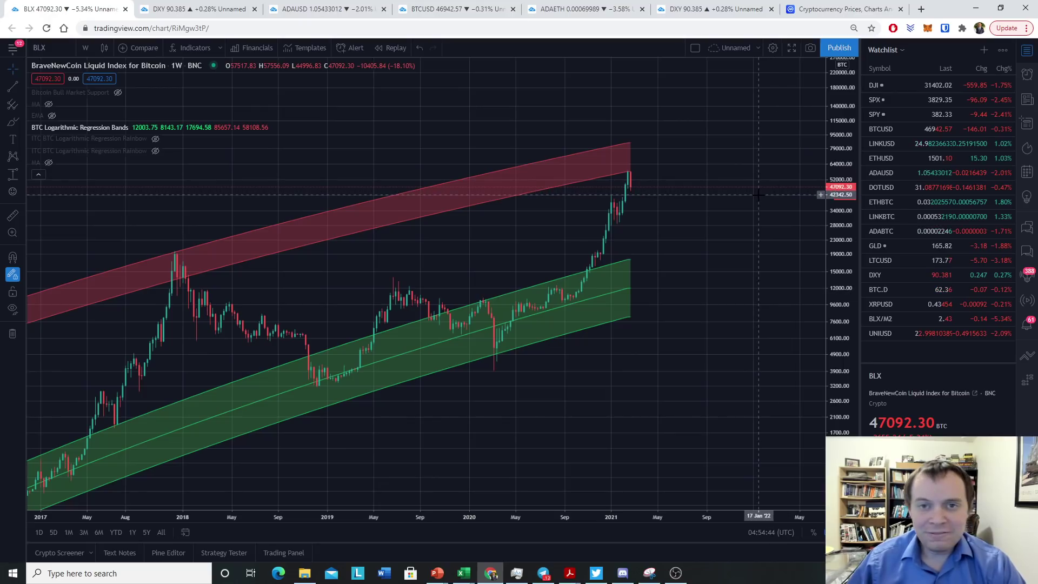
pyautogui.scroll(-3, 702, 238)
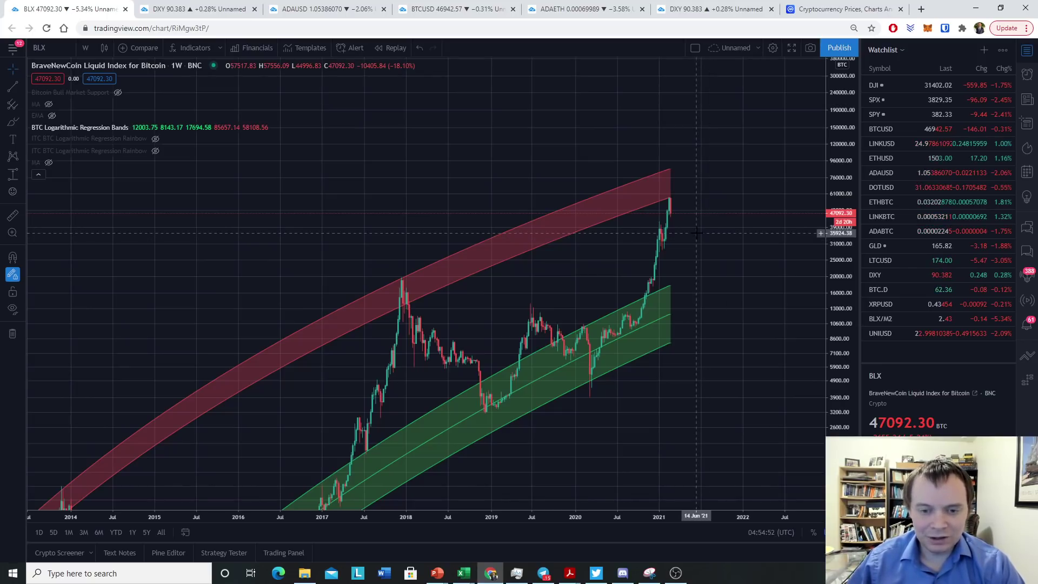
# Step: Switch the BLX chart to the 1 day interval around the latest candles of early 2021
pyautogui.click(22, 69)
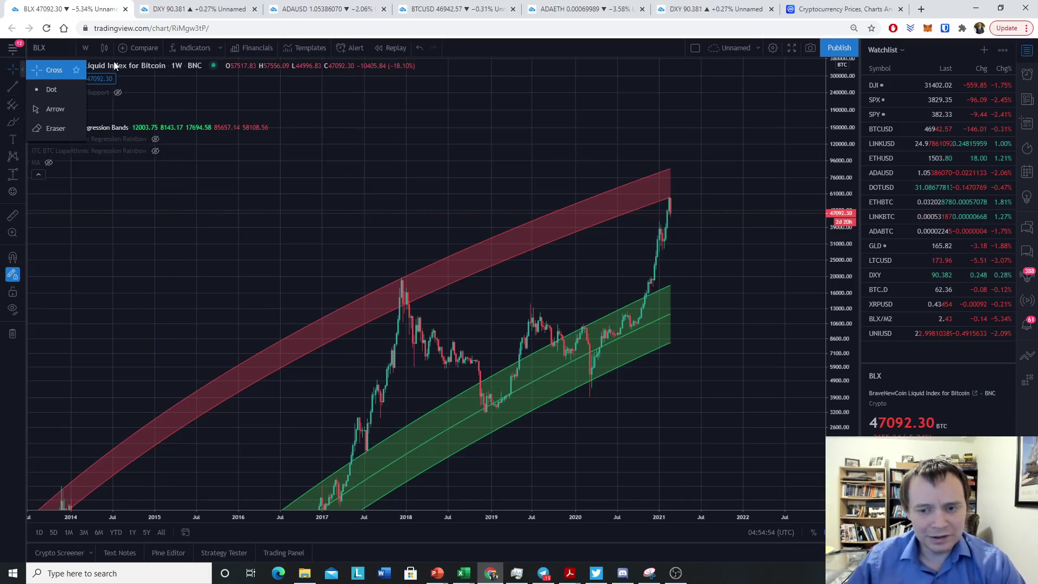
pyautogui.scroll(6, 524, 229)
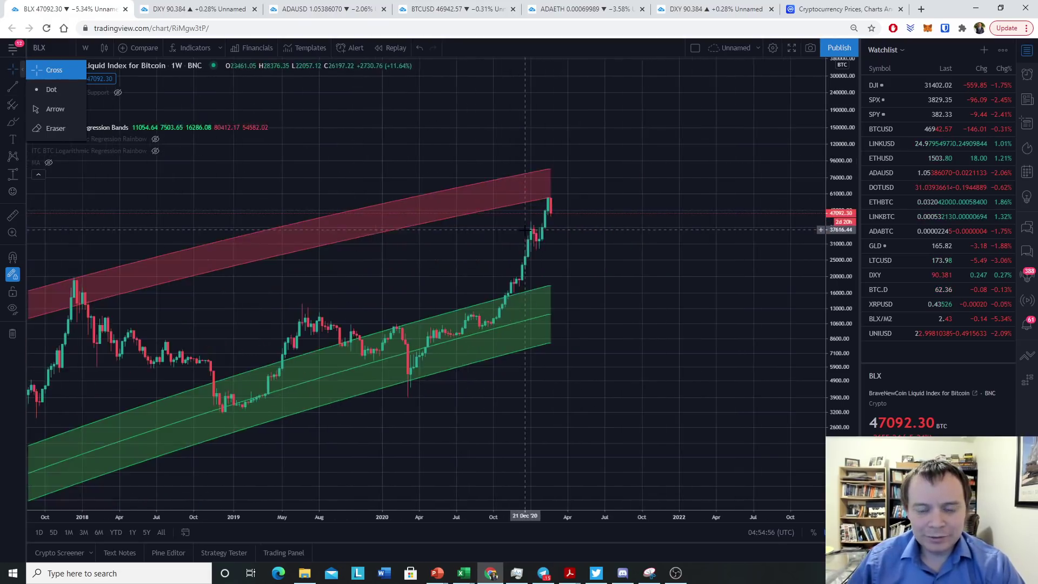
pyautogui.moveTo(830, 417); pyautogui.dragTo(830, 325)
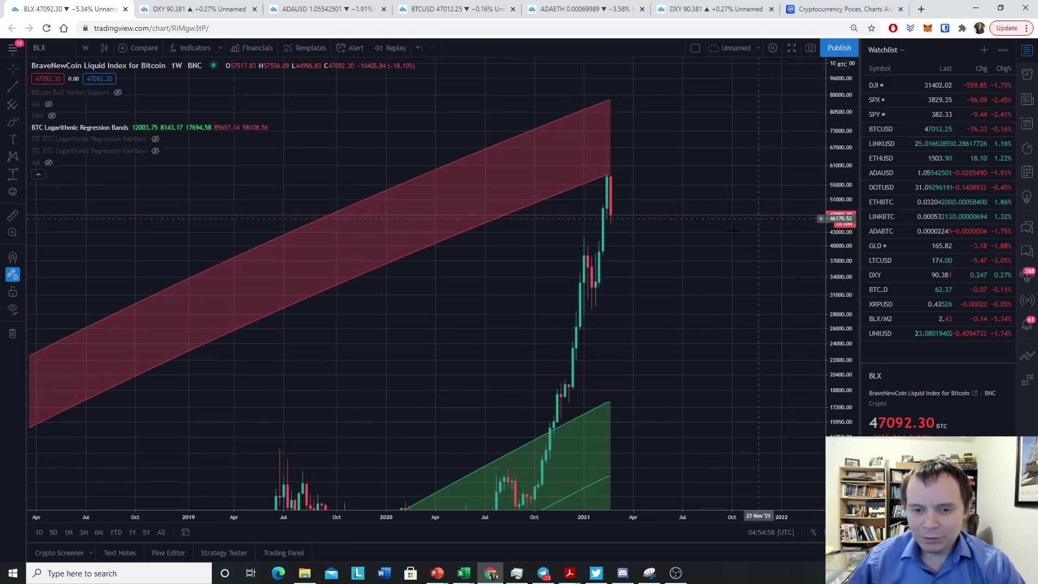
pyautogui.scroll(4, 816, 288)
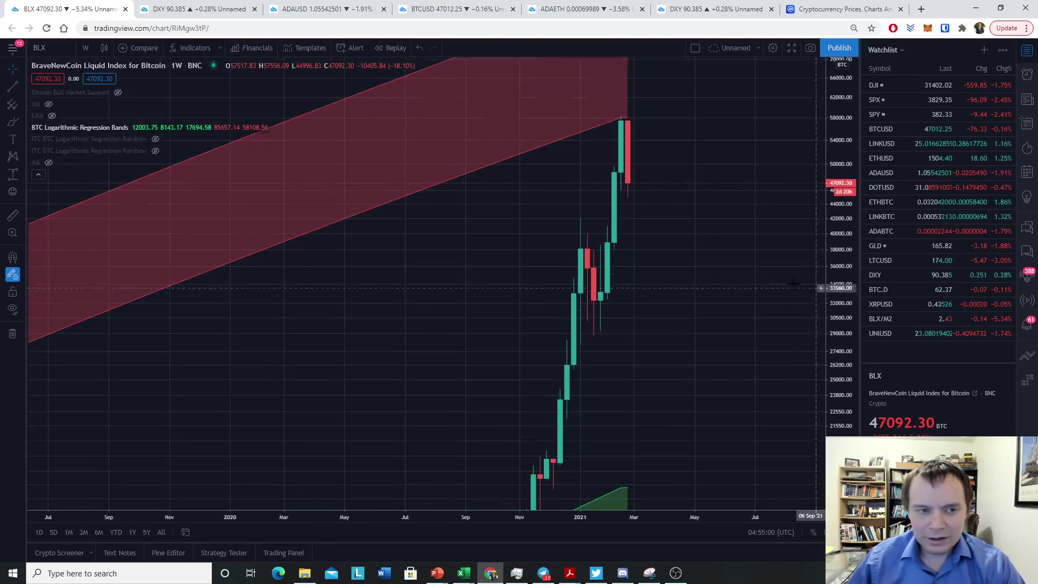
pyautogui.click(85, 48)
pyautogui.click(104, 355)
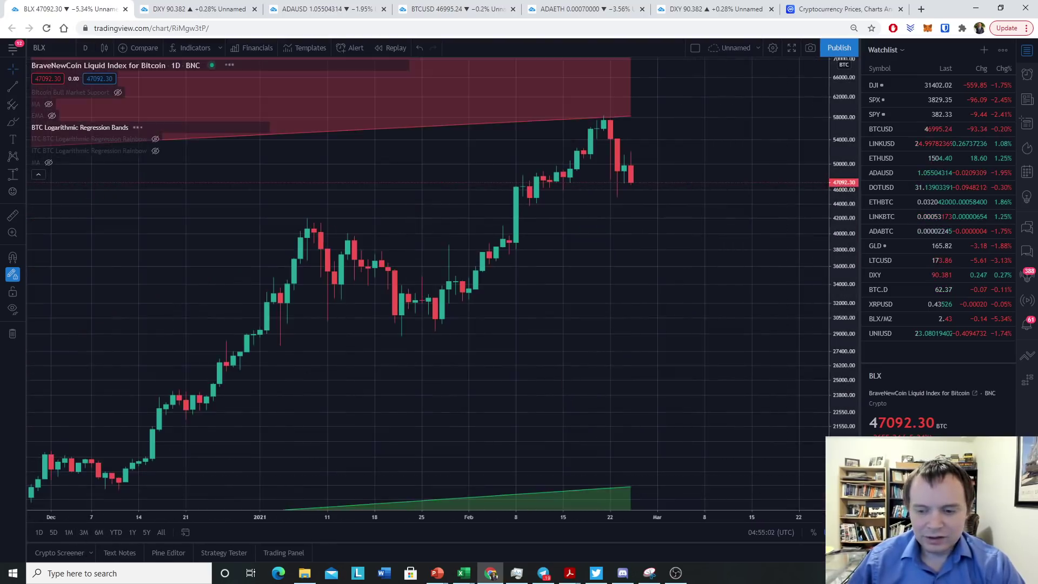
# Step: Examine up close how the daily peak of 21 February 2021 sits against the red band's lower edge
pyautogui.moveTo(700, 66); pyautogui.dragTo(702, 375)
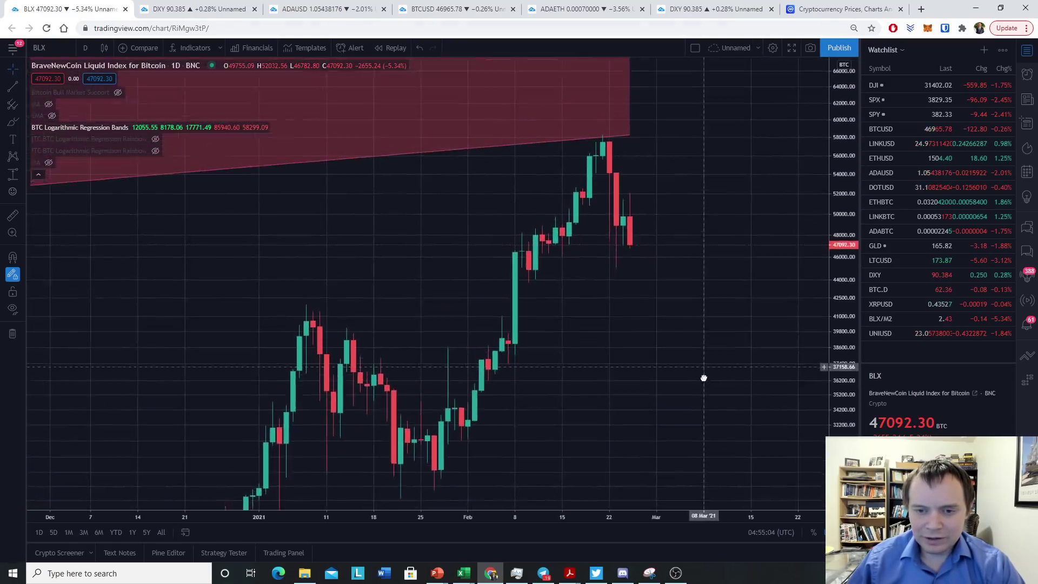
pyautogui.moveTo(835, 248); pyautogui.dragTo(608, 302)
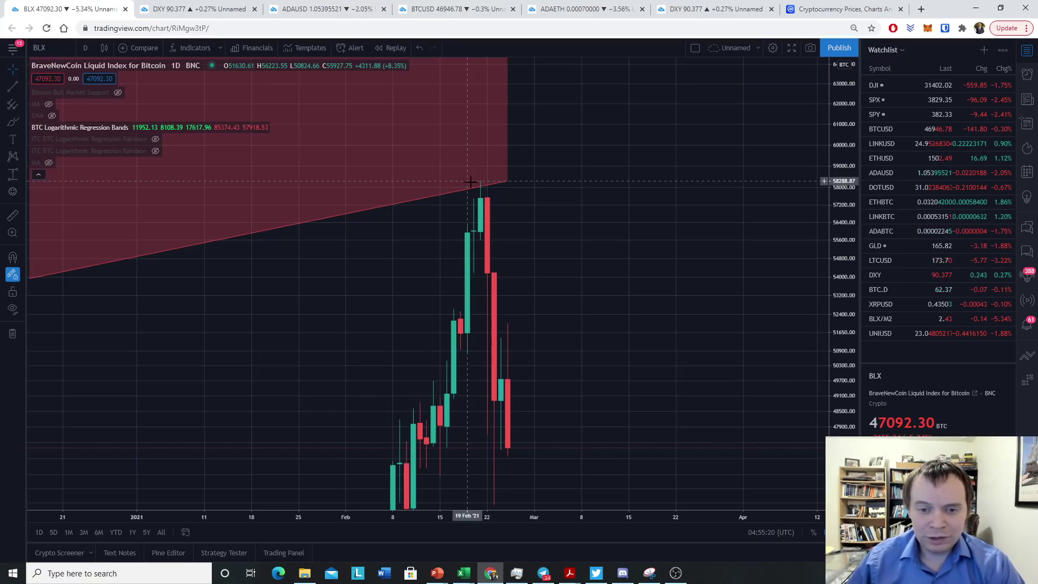
pyautogui.click(86, 48)
pyautogui.click(189, 250)
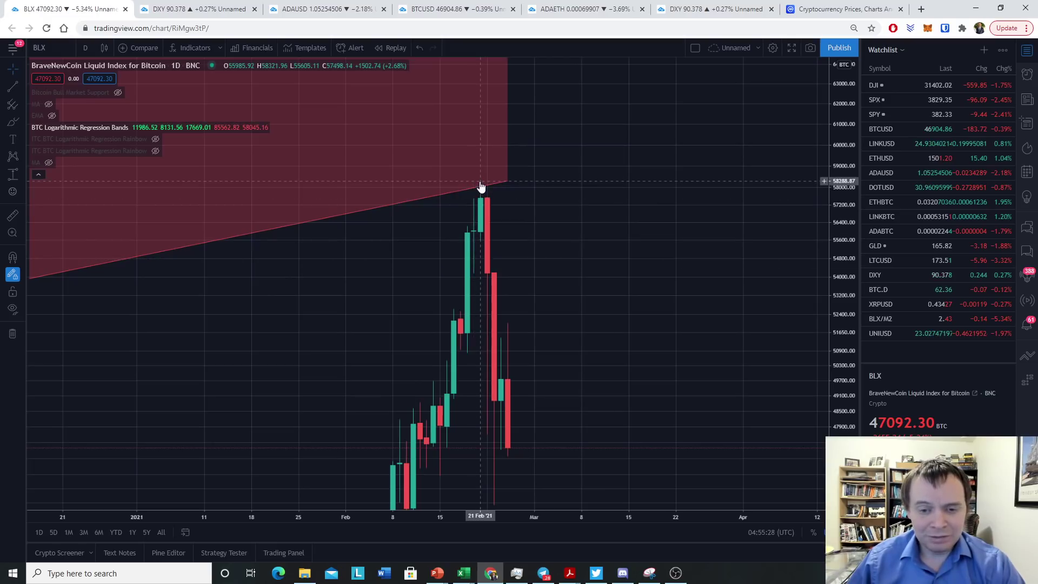
pyautogui.moveTo(540, 429); pyautogui.dragTo(602, 256)
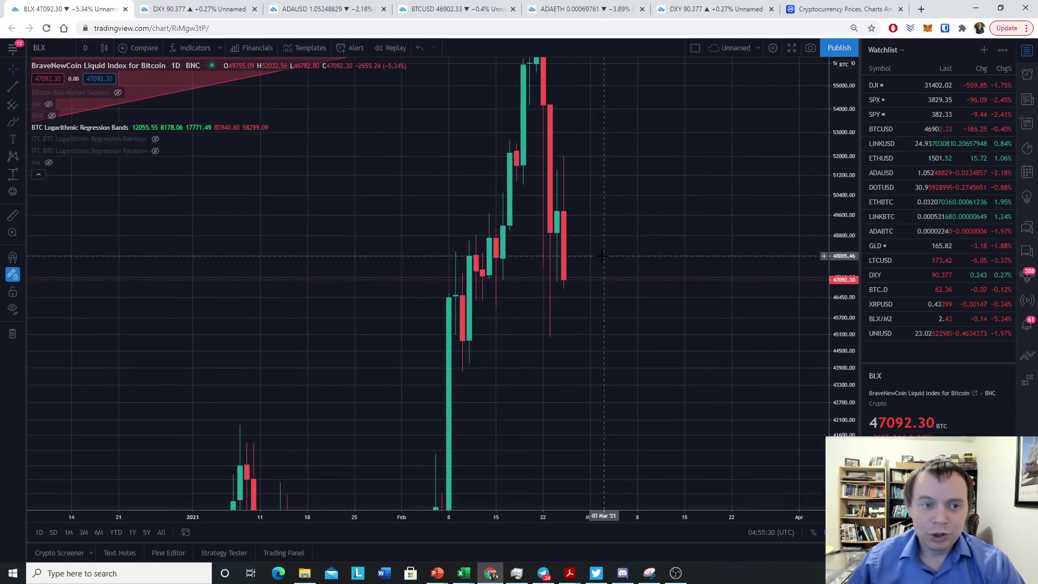
pyautogui.scroll(-3, 602, 256)
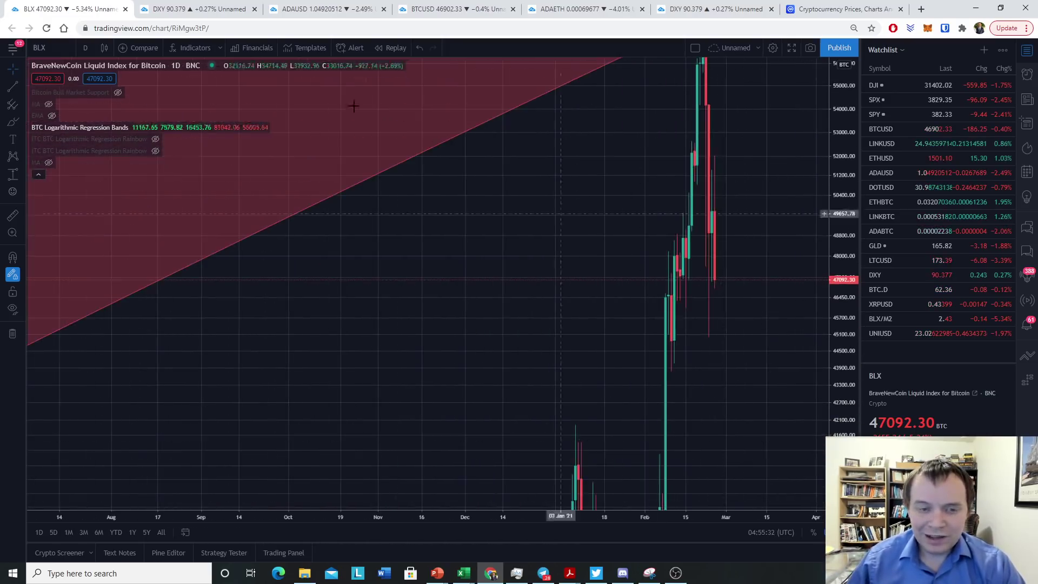
# Step: Set the chart back to the 1 week interval and show both regression bands from 2011 to 2021
pyautogui.click(80, 47)
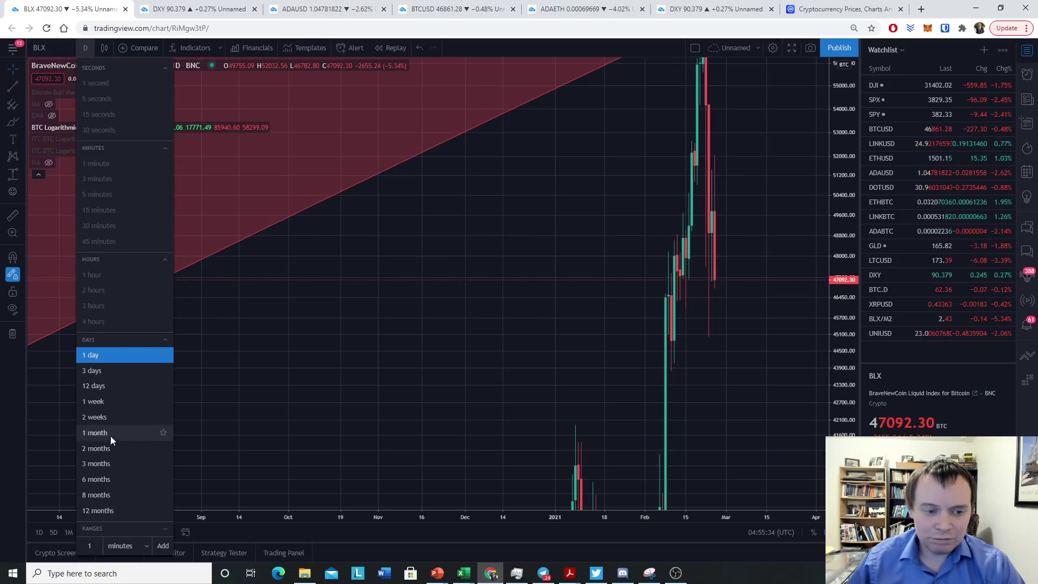
pyautogui.click(104, 402)
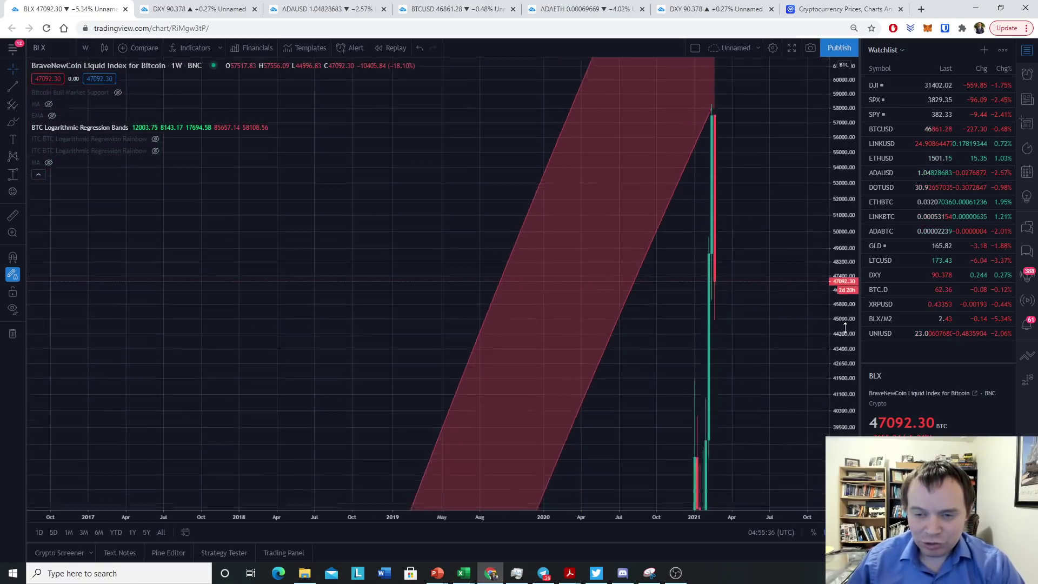
pyautogui.scroll(-3, 790, 345)
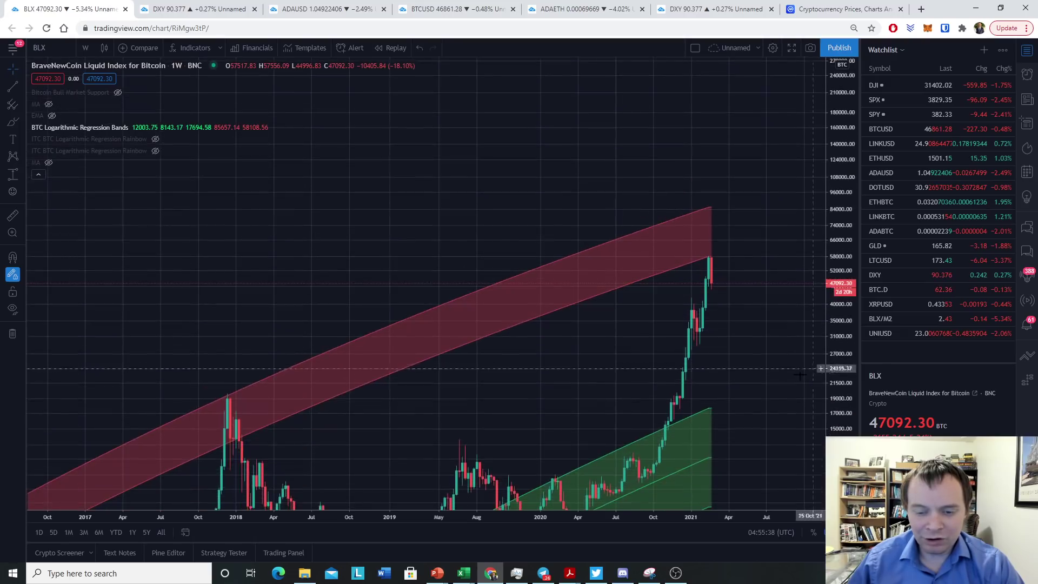
pyautogui.scroll(-6, 798, 184)
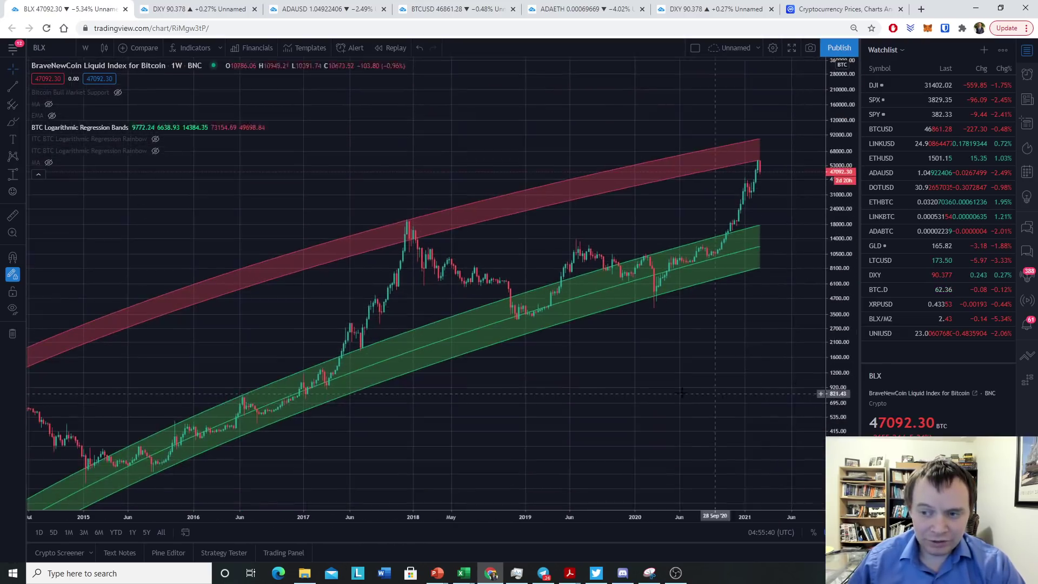
pyautogui.scroll(-5, 668, 292)
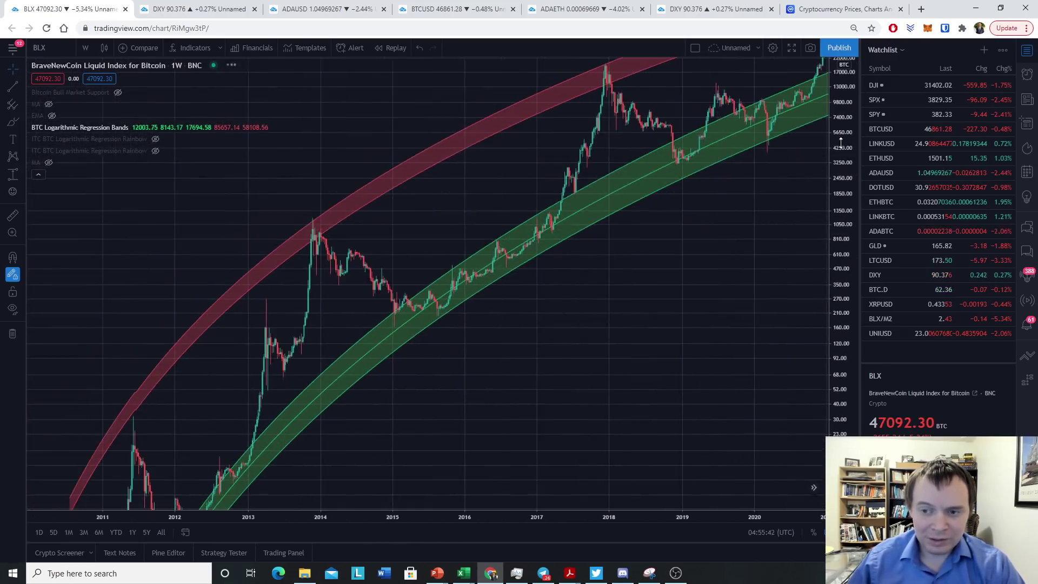
pyautogui.scroll(-2, 659, 300)
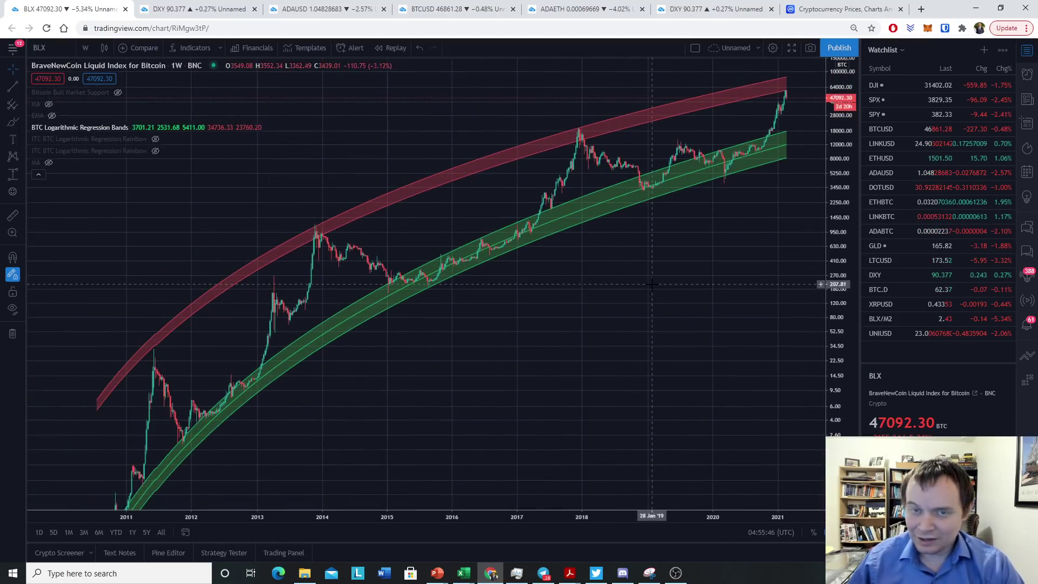
# Step: Draw a small yellow circle with the brush just above the red band's upper edge at its 2021 end
pyautogui.moveTo(686, 257); pyautogui.dragTo(639, 270)
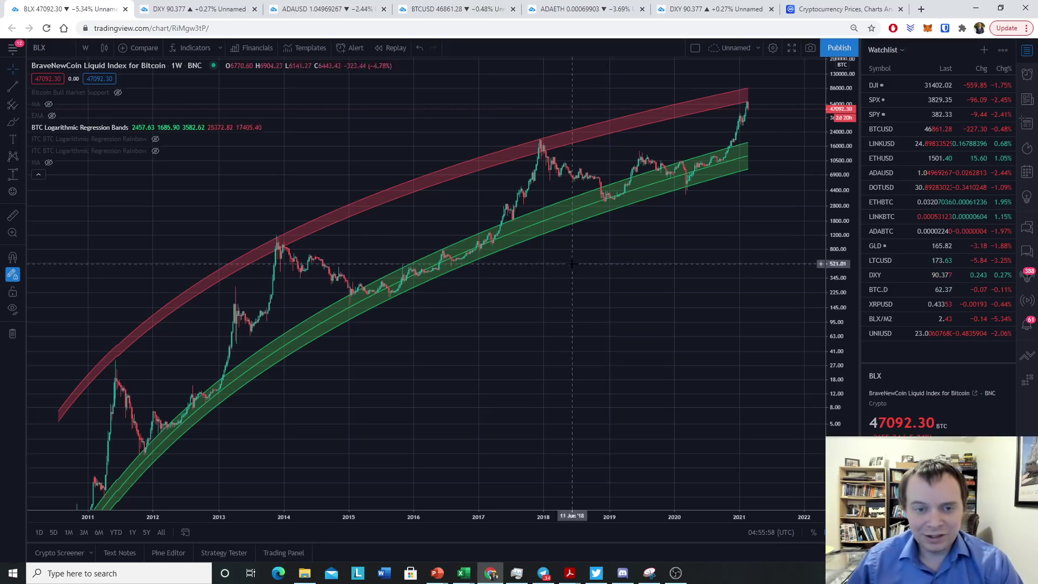
pyautogui.moveTo(672, 250); pyautogui.dragTo(669, 263)
pyautogui.moveTo(837, 206); pyautogui.dragTo(838, 277)
pyautogui.click(11, 127)
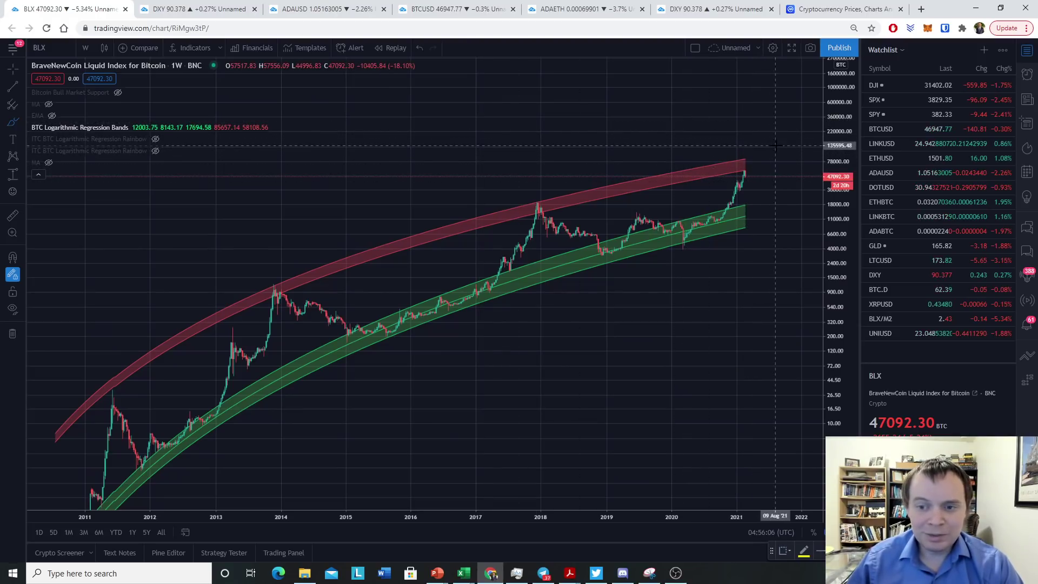
pyautogui.moveTo(746, 148)
pyautogui.mouseDown()
pyautogui.moveTo(752, 160)
pyautogui.moveTo(747, 148)
pyautogui.mouseUp()
pyautogui.click(11, 72)
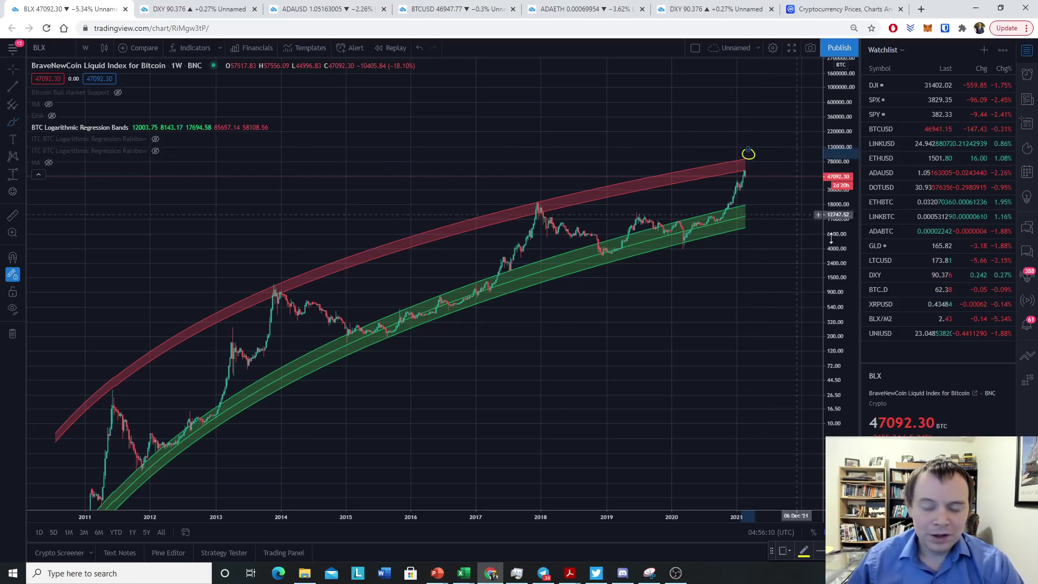
# Step: Sketch a price path dipping from the 2021 peak and rising into early 2023, and extend the red band's upper edge past it
pyautogui.moveTo(753, 216)
pyautogui.mouseDown()
pyautogui.moveTo(493, 190)
pyautogui.moveTo(469, 251)
pyautogui.mouseUp()
pyautogui.moveTo(830, 403); pyautogui.dragTo(830, 324)
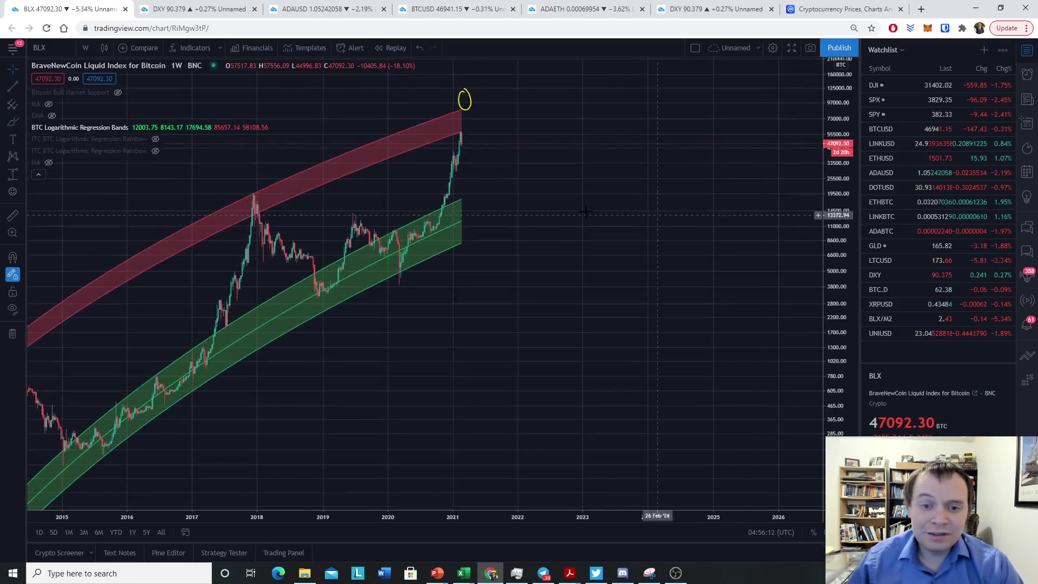
pyautogui.click(9, 124)
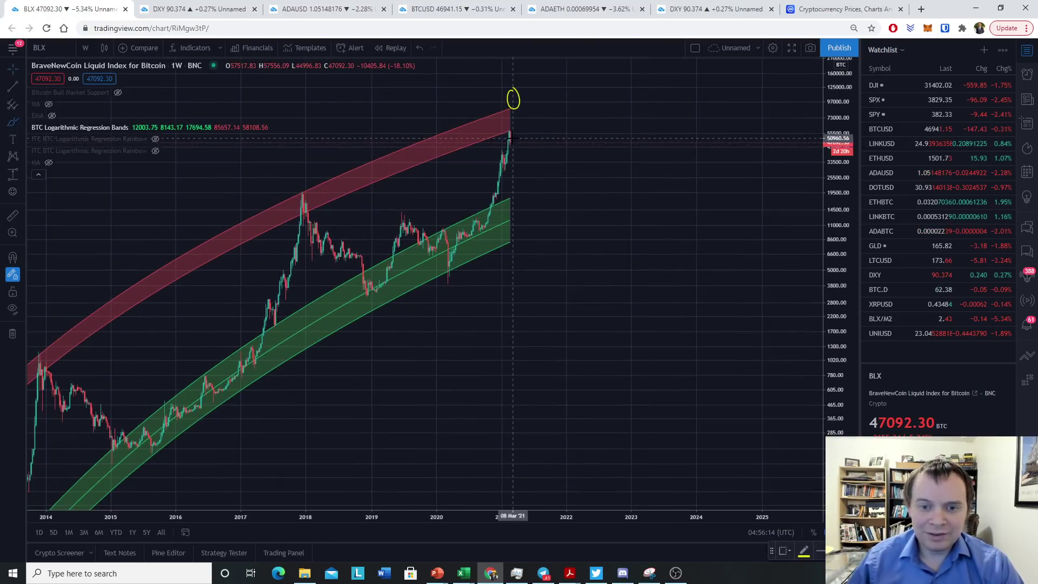
pyautogui.moveTo(515, 146)
pyautogui.mouseDown()
pyautogui.moveTo(522, 162)
pyautogui.moveTo(556, 161)
pyautogui.moveTo(602, 141)
pyautogui.moveTo(630, 102)
pyautogui.mouseUp()
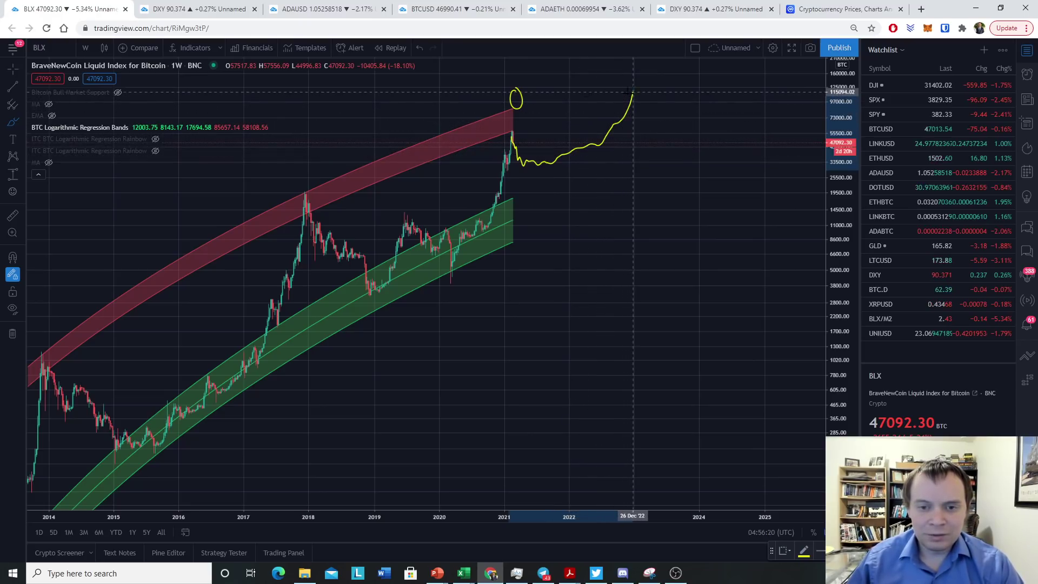
pyautogui.moveTo(508, 112)
pyautogui.mouseDown()
pyautogui.moveTo(672, 77)
pyautogui.moveTo(633, 83)
pyautogui.moveTo(637, 66)
pyautogui.mouseUp()
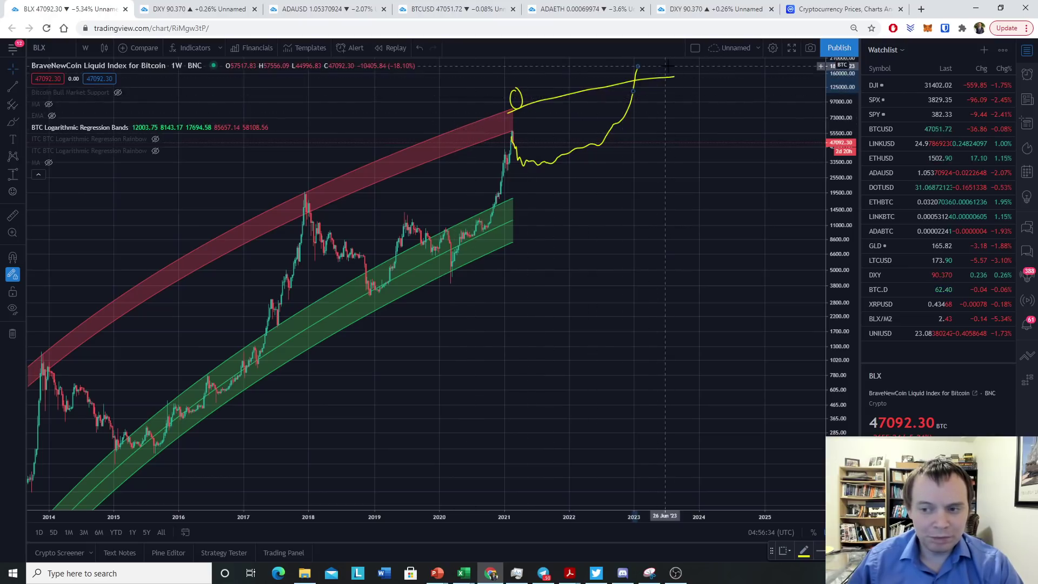
# Step: Remove all drawings from the chart and bring the 2017 peak and the latest 2021 candles into view together
pyautogui.rightClick(511, 118)
pyautogui.click(552, 327)
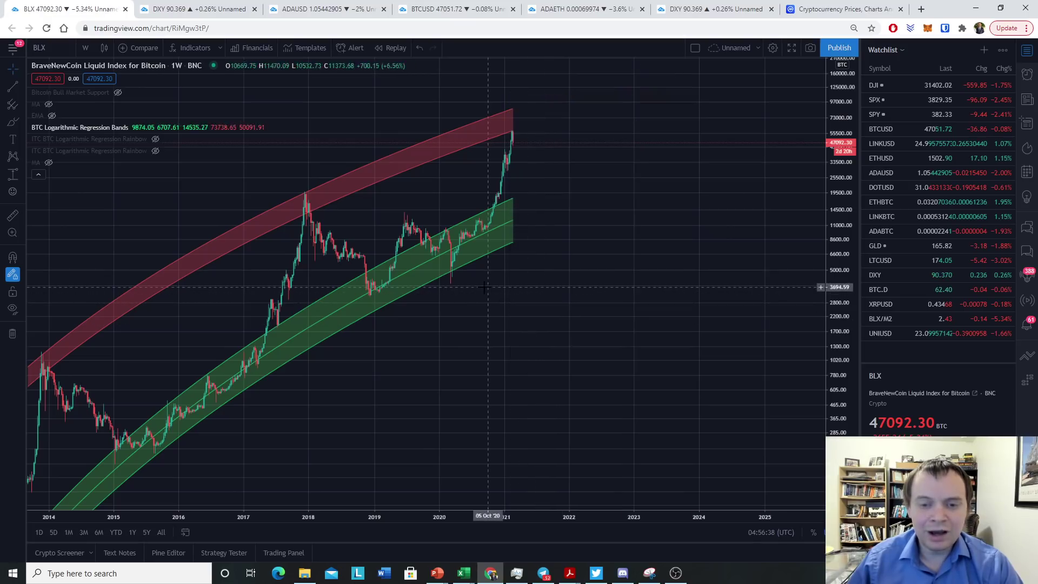
pyautogui.scroll(3, 400, 286)
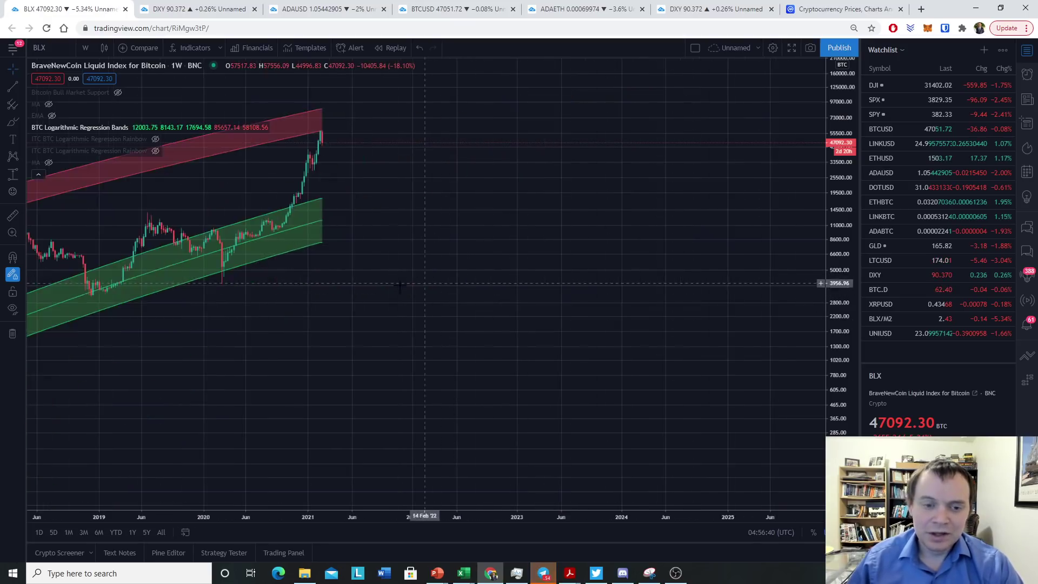
pyautogui.moveTo(400, 287); pyautogui.dragTo(632, 319)
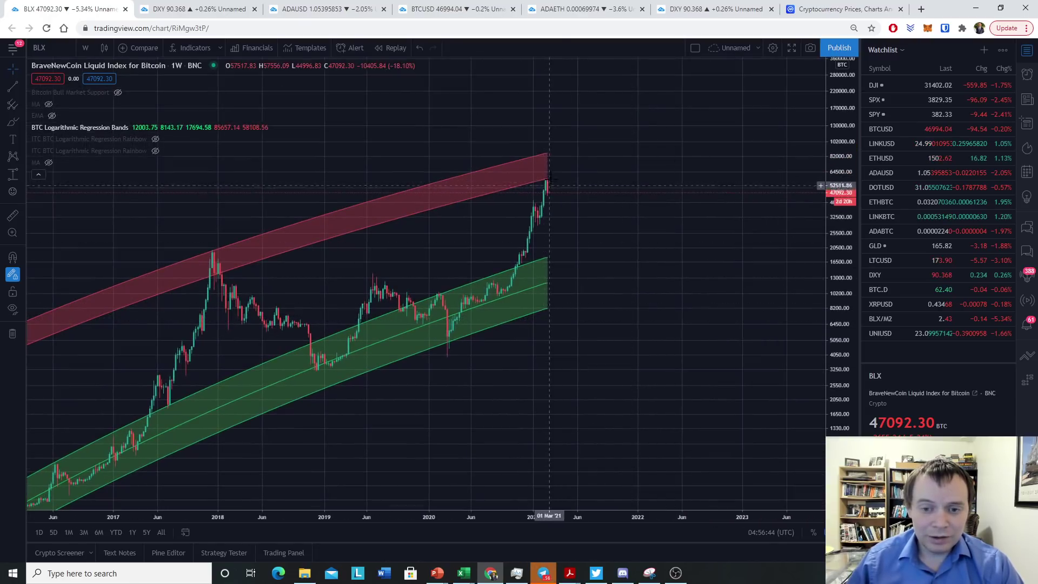
# Step: Sketch a declining price path with the brush from the February 2021 peak to about April 2022, and remove it
pyautogui.click(12, 122)
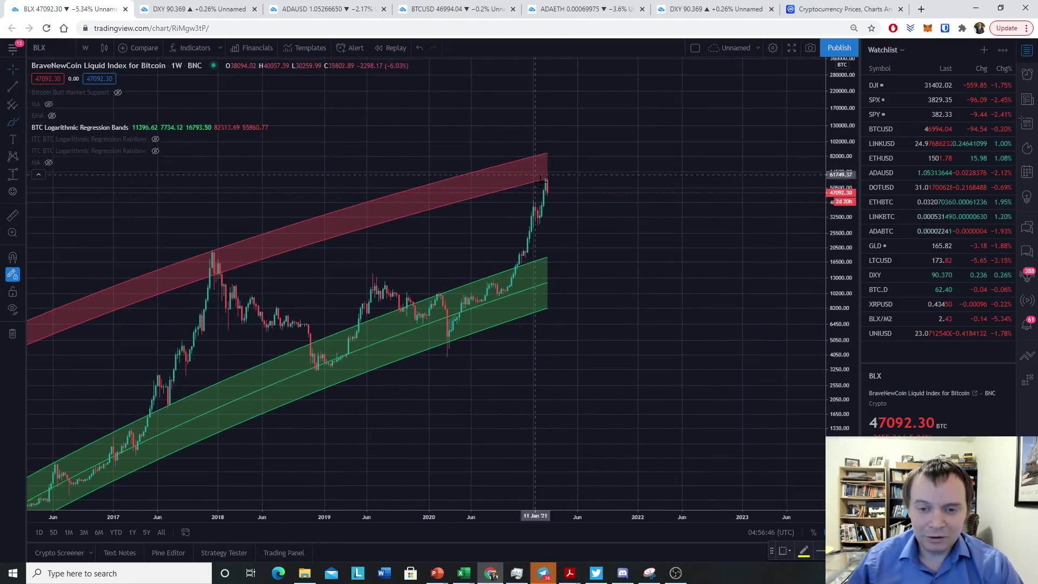
pyautogui.moveTo(545, 182); pyautogui.dragTo(565, 218)
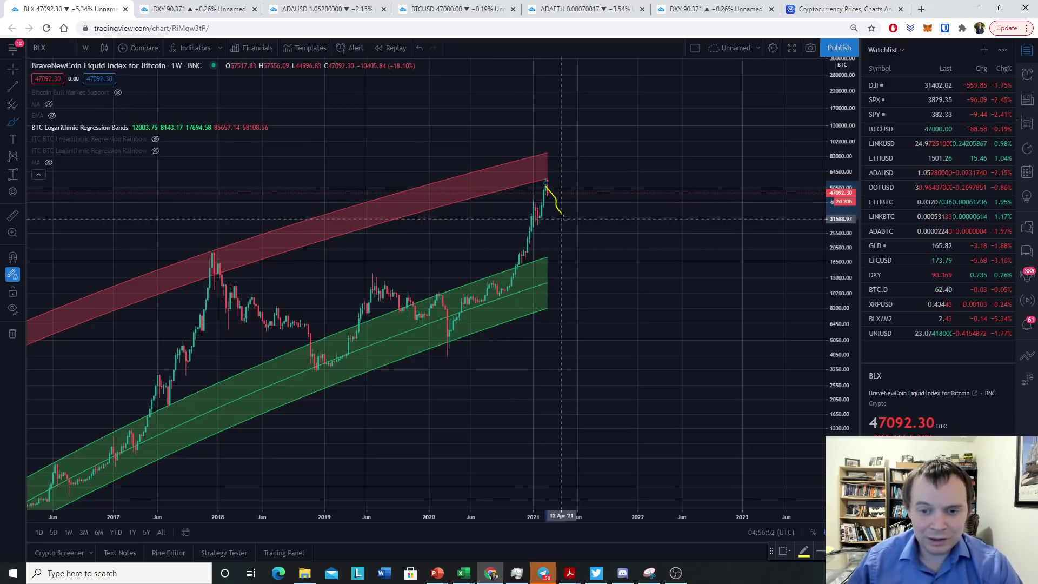
pyautogui.moveTo(562, 218)
pyautogui.mouseDown()
pyautogui.moveTo(601, 224)
pyautogui.moveTo(666, 263)
pyautogui.mouseUp()
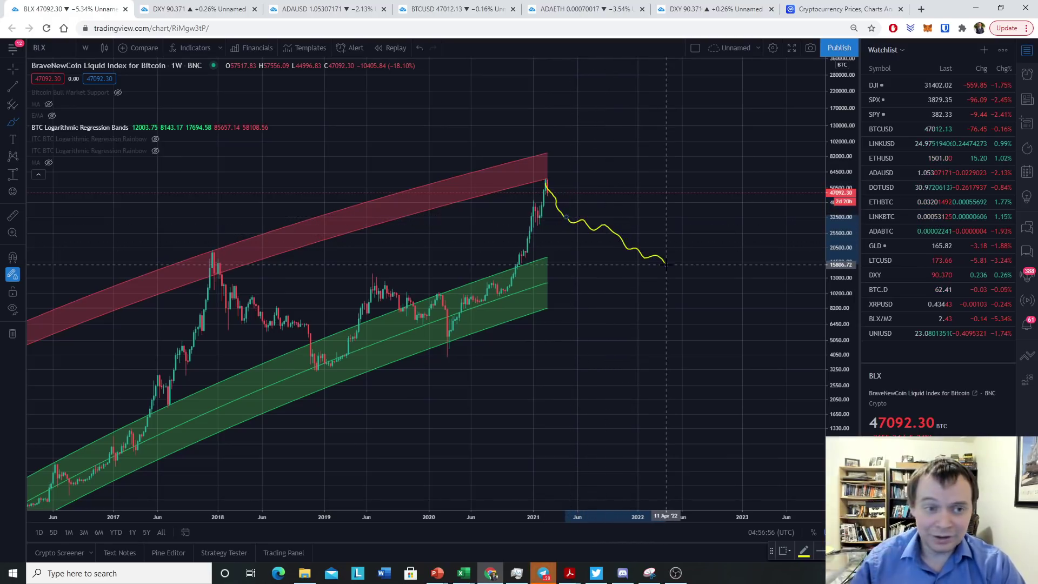
pyautogui.rightClick(625, 108)
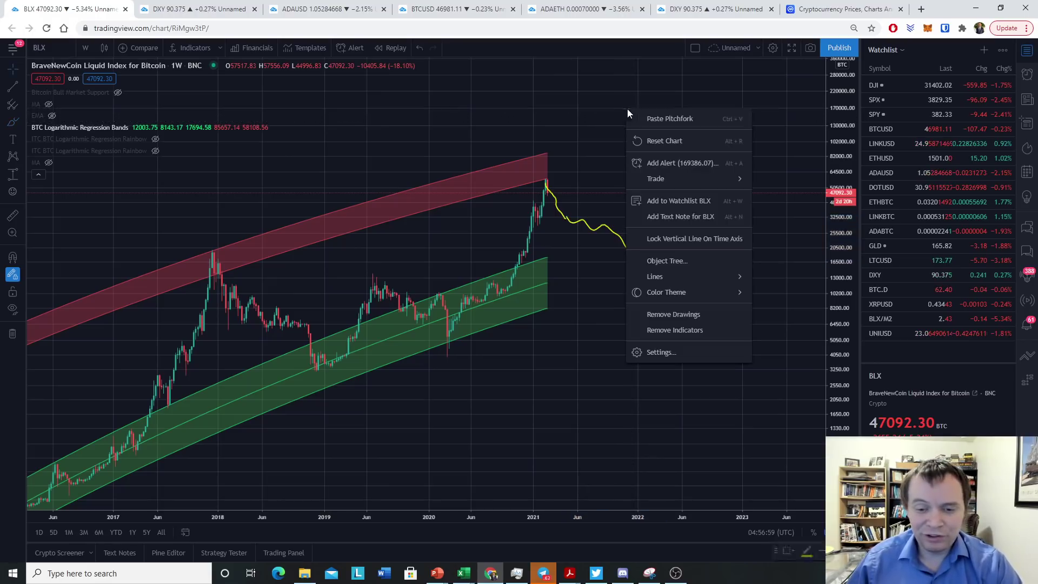
pyautogui.click(661, 289)
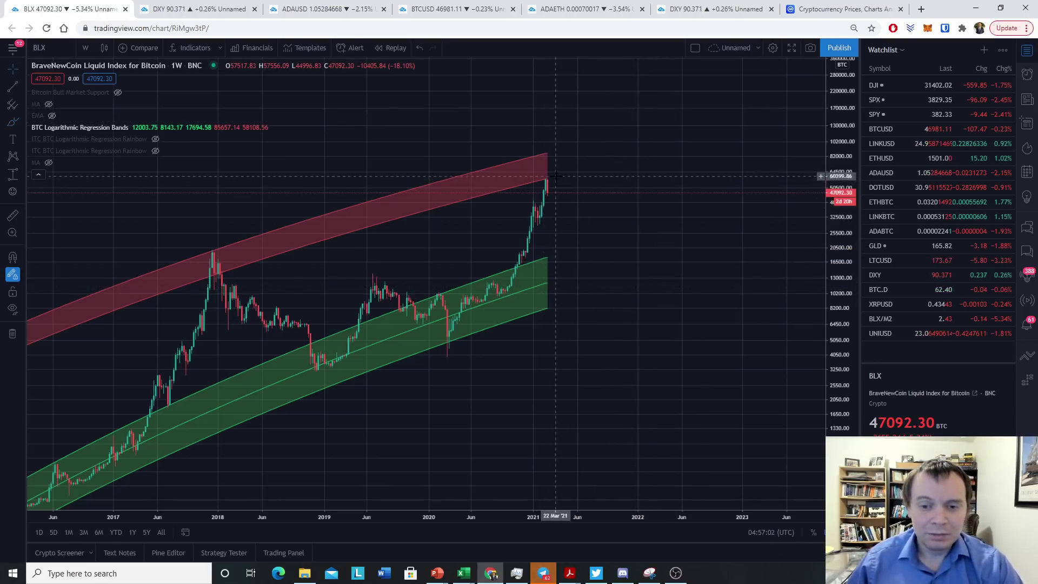